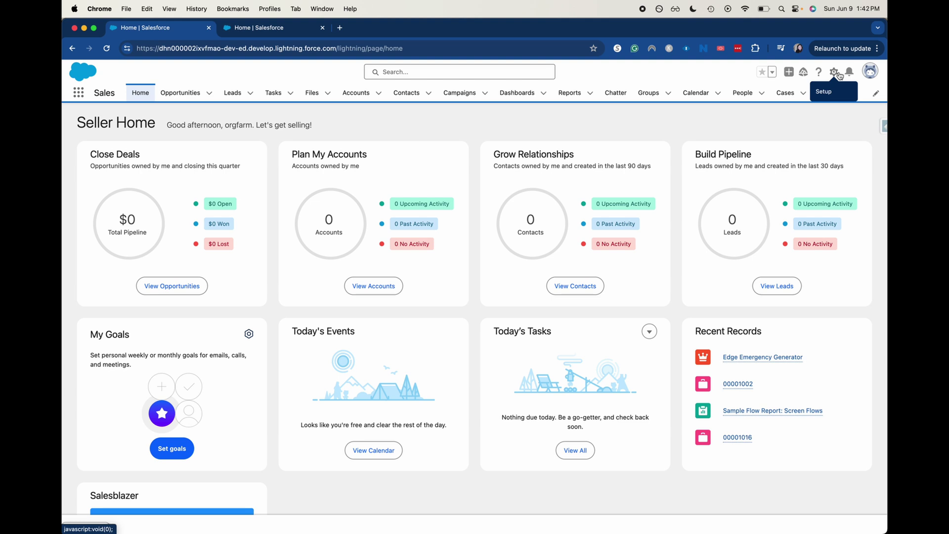
# Launch Setup from the gear menu so Setup Home appears in a new tab.
pyautogui.click(838, 75)
pyautogui.click(801, 104)
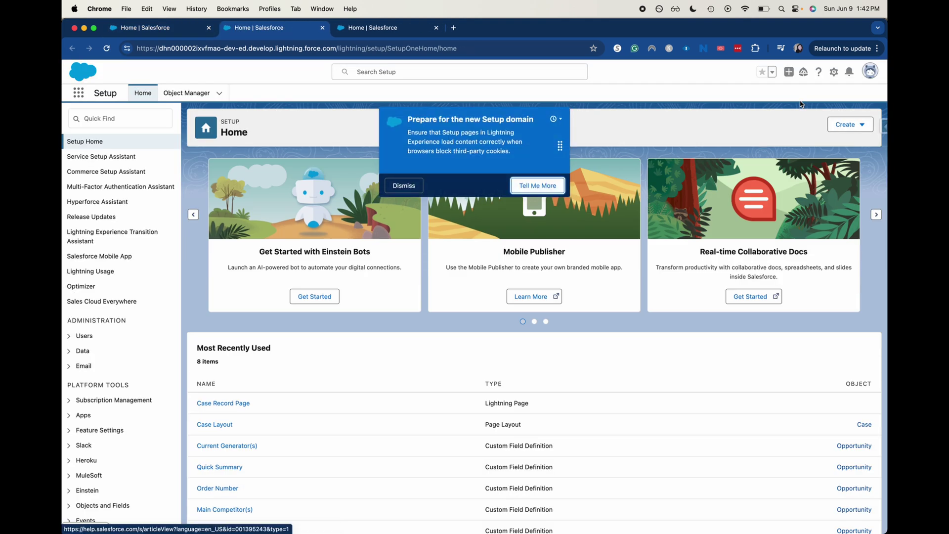
# Open the Edge Emergency Generator opportunity and view its details.
pyautogui.click(202, 28)
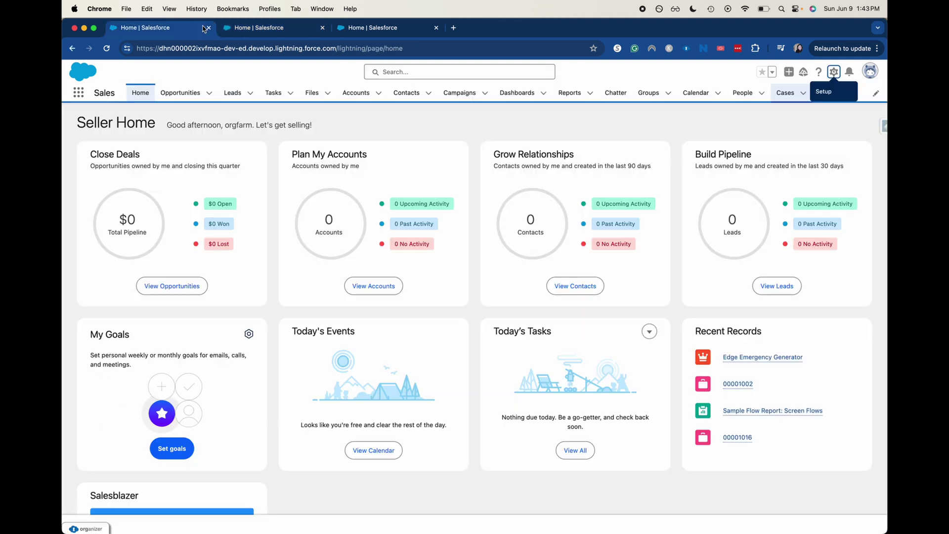
pyautogui.click(174, 93)
pyautogui.click(162, 183)
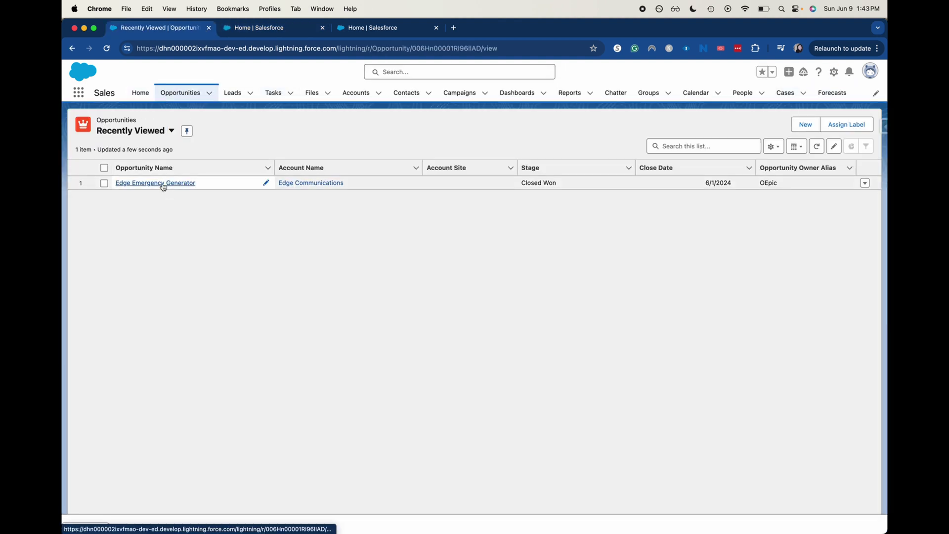
pyautogui.click(148, 230)
pyautogui.scroll(-5, 263, 290)
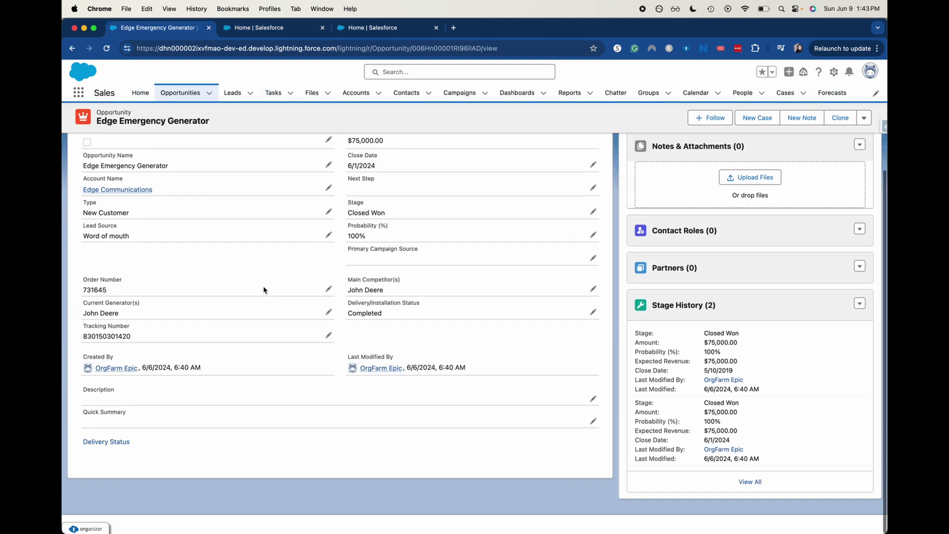
pyautogui.scroll(1, 263, 290)
pyautogui.moveTo(127, 423); pyautogui.dragTo(103, 428)
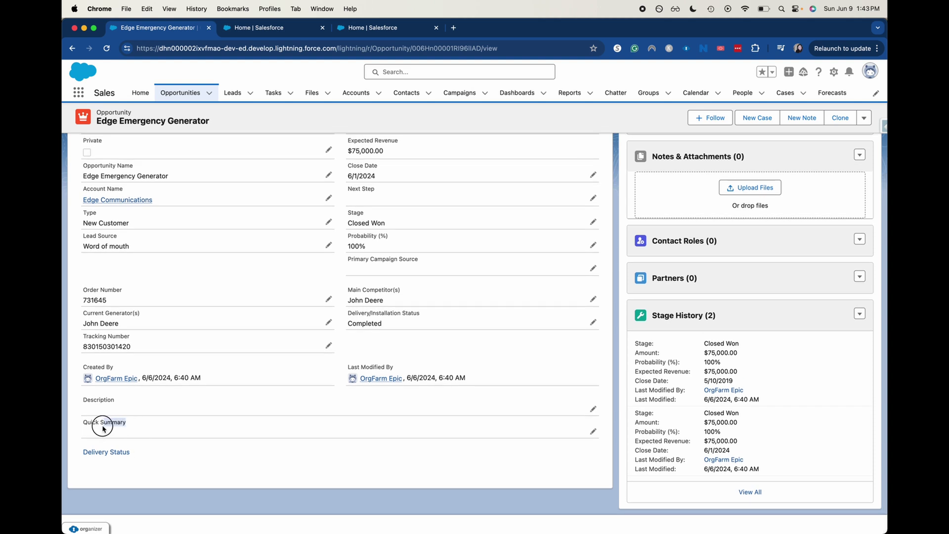
# In Object Manager, filter for 'opp' and show the Opportunity object's Fields & Relationships.
pyautogui.click(271, 28)
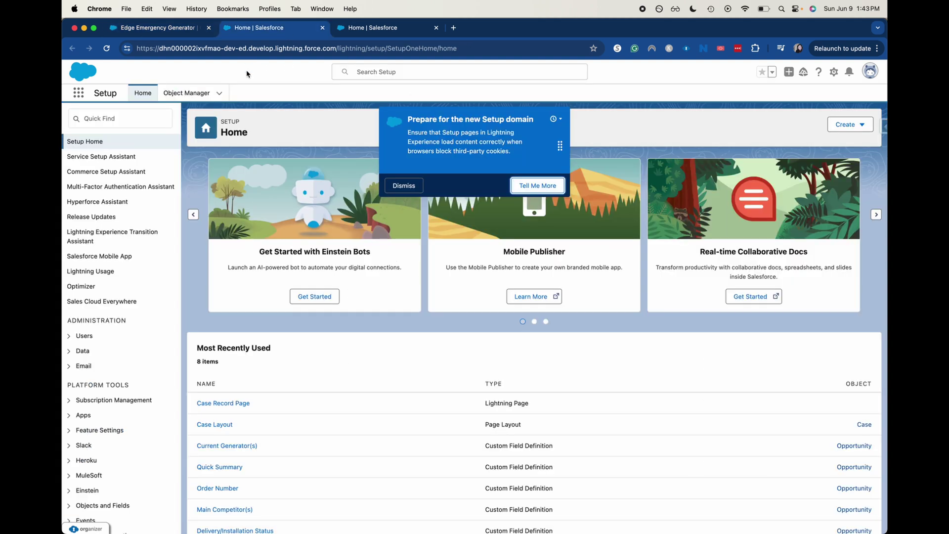
pyautogui.click(196, 92)
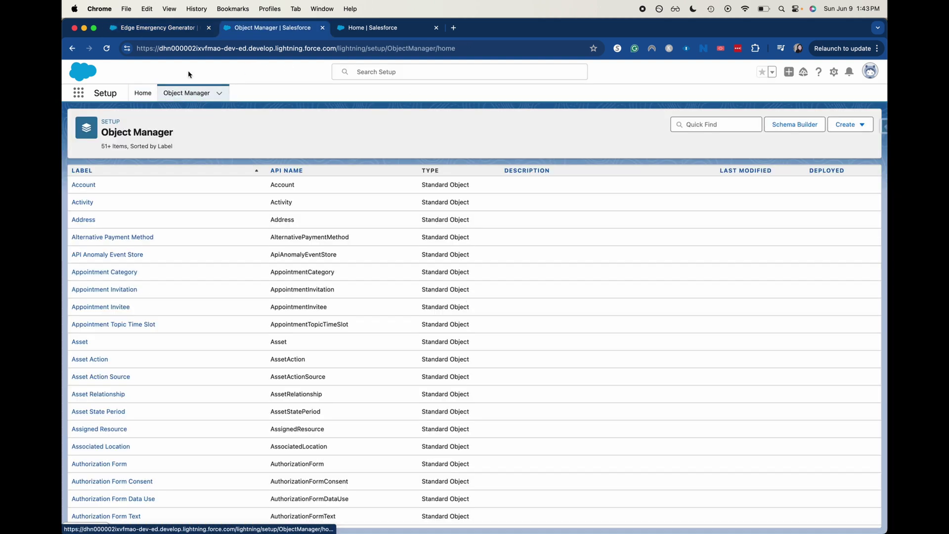
pyautogui.press('super+f')
pyautogui.write('opp')
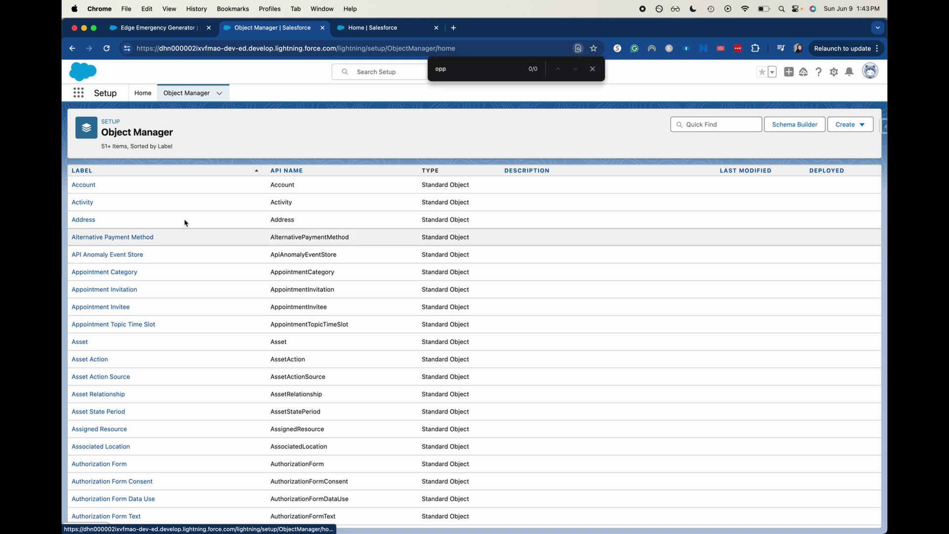
pyautogui.click(713, 125)
pyautogui.write('opp')
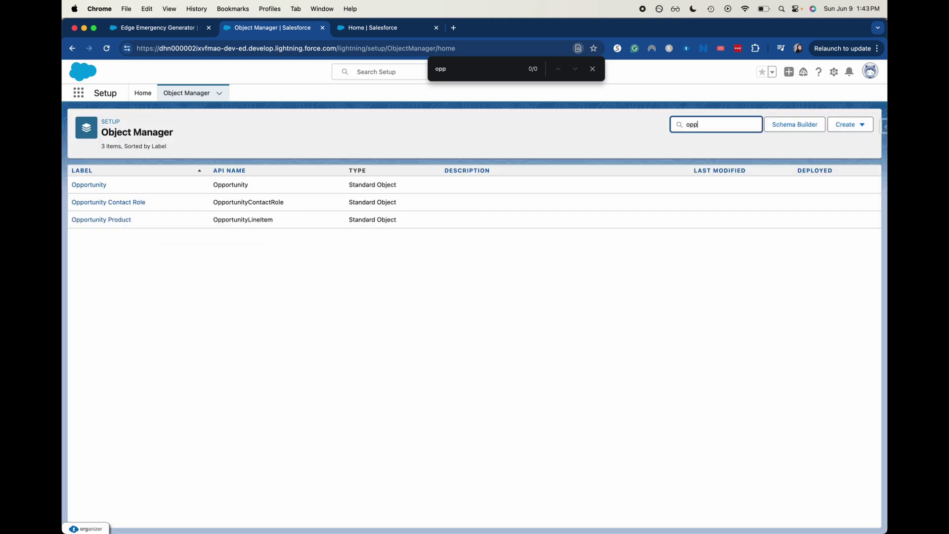
pyautogui.click(91, 185)
pyautogui.click(127, 194)
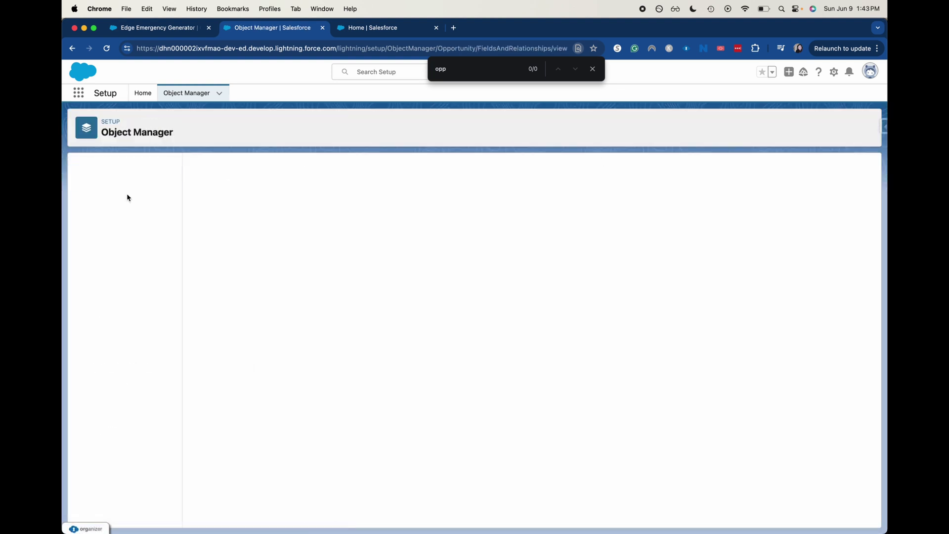
pyautogui.scroll(-5, 604, 228)
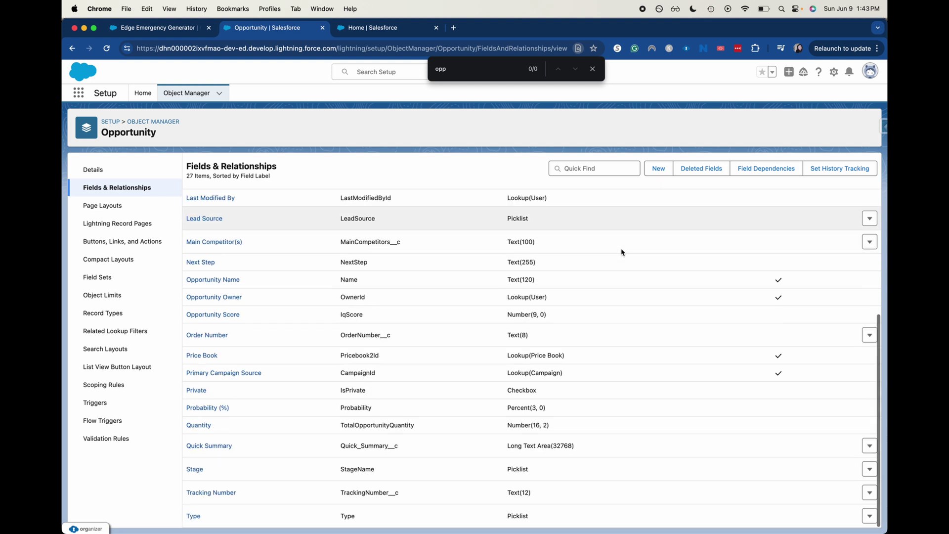
# Begin a new Text Area (Long) Opportunity field, then abandon it and close the setup tab.
pyautogui.click(658, 168)
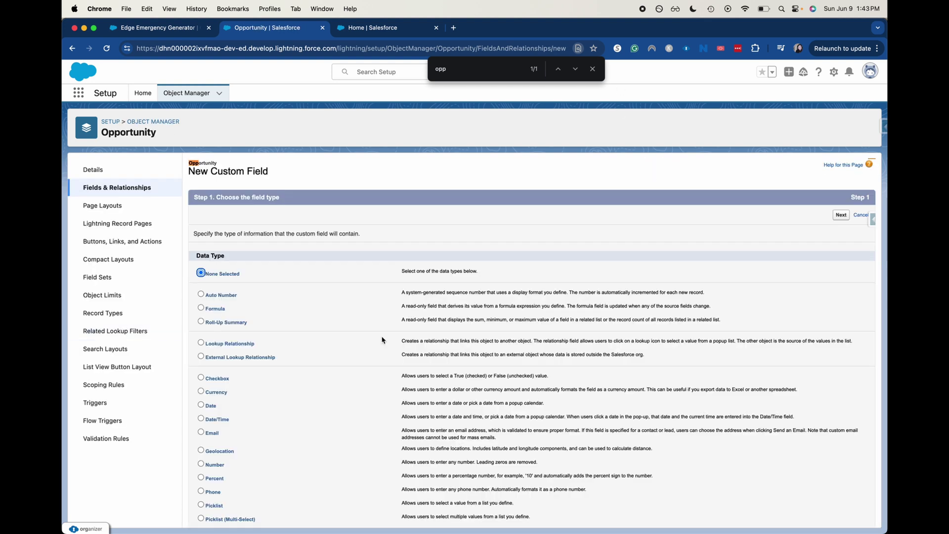
pyautogui.scroll(-3, 237, 432)
pyautogui.click(227, 449)
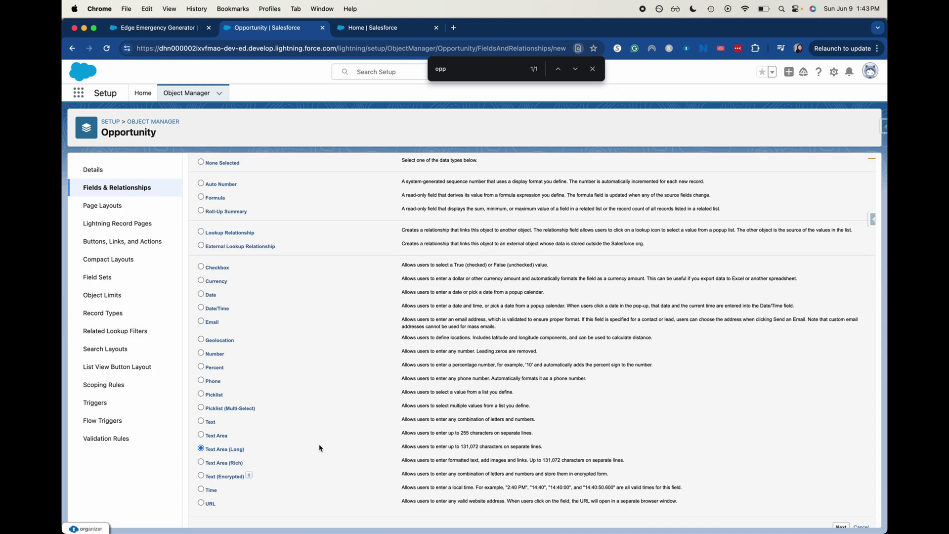
pyautogui.scroll(-1, 322, 446)
pyautogui.click(841, 516)
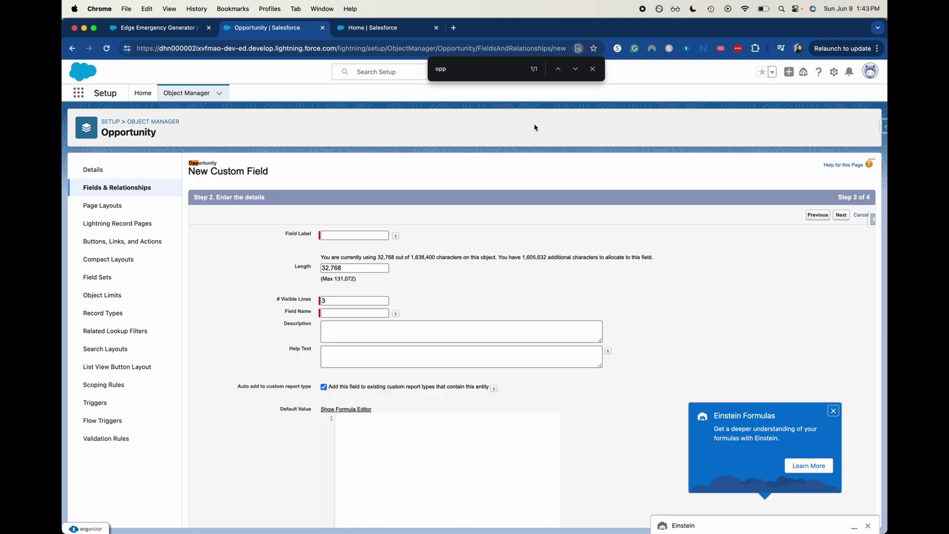
pyautogui.click(381, 181)
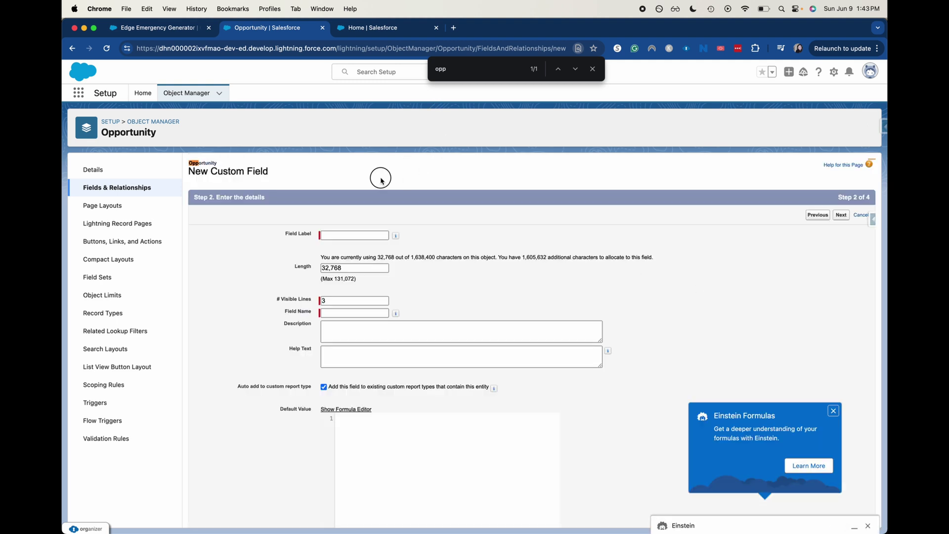
pyautogui.click(323, 28)
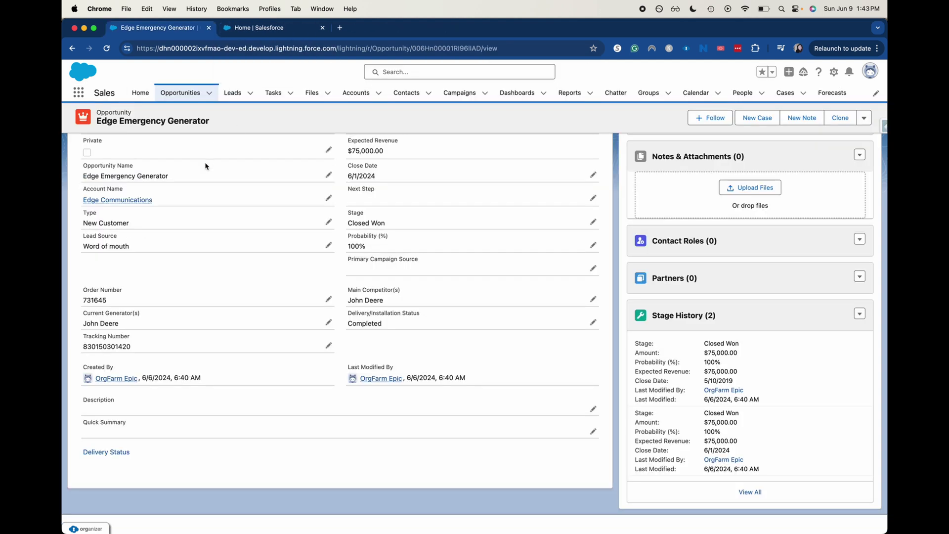
pyautogui.scroll(-3, 230, 394)
# In Prompt Builder, look at the Opp Sum template and go back to the template list.
pyautogui.click(240, 27)
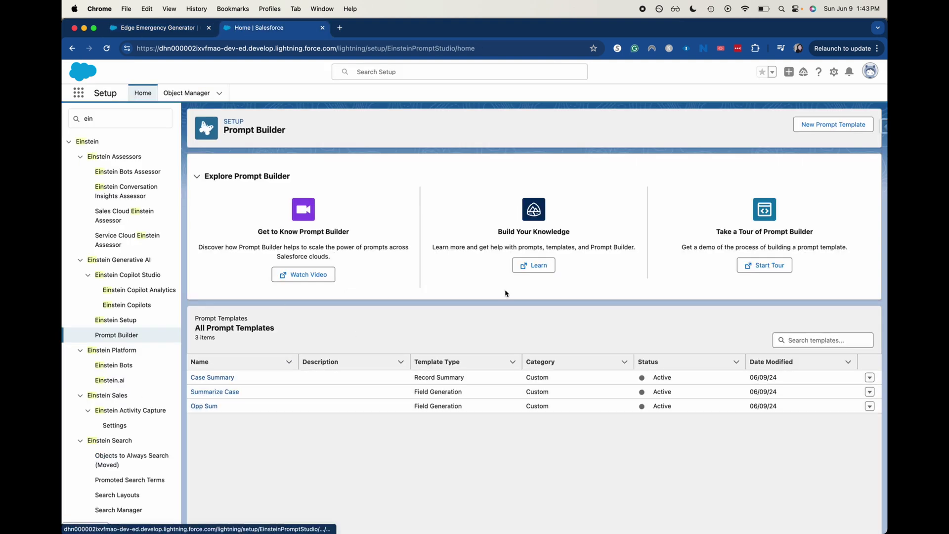
pyautogui.click(205, 406)
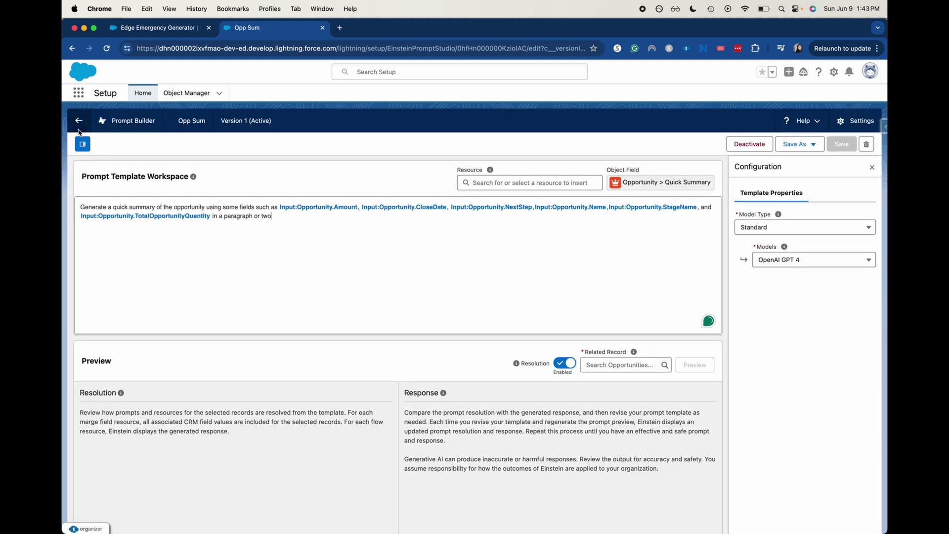
pyautogui.click(79, 121)
# Start a new Field Generation template for the Opportunity object's Quick Summary field.
pyautogui.click(835, 127)
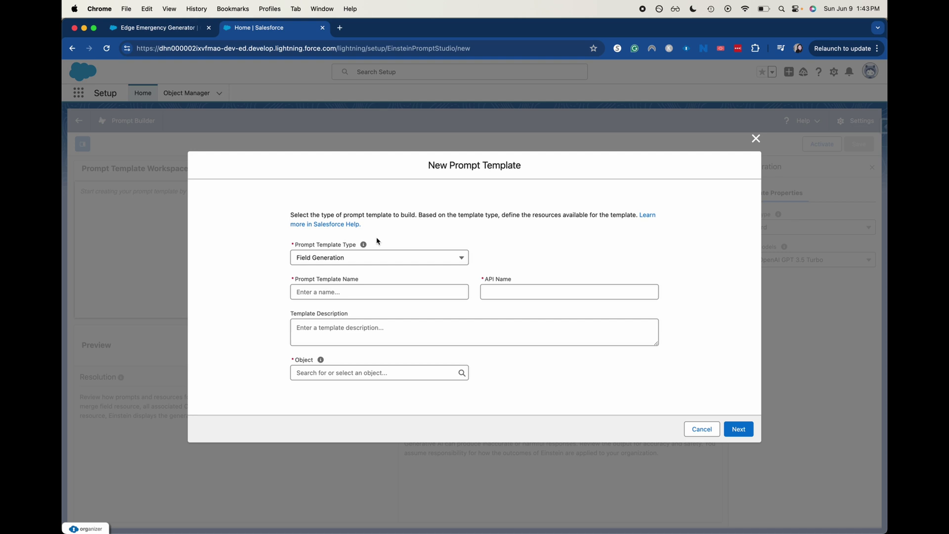
pyautogui.click(375, 258)
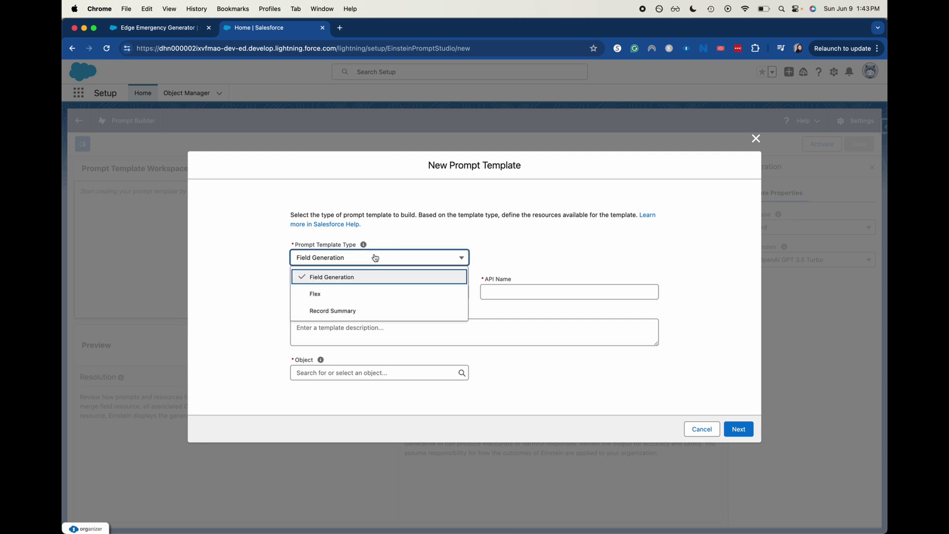
pyautogui.click(349, 277)
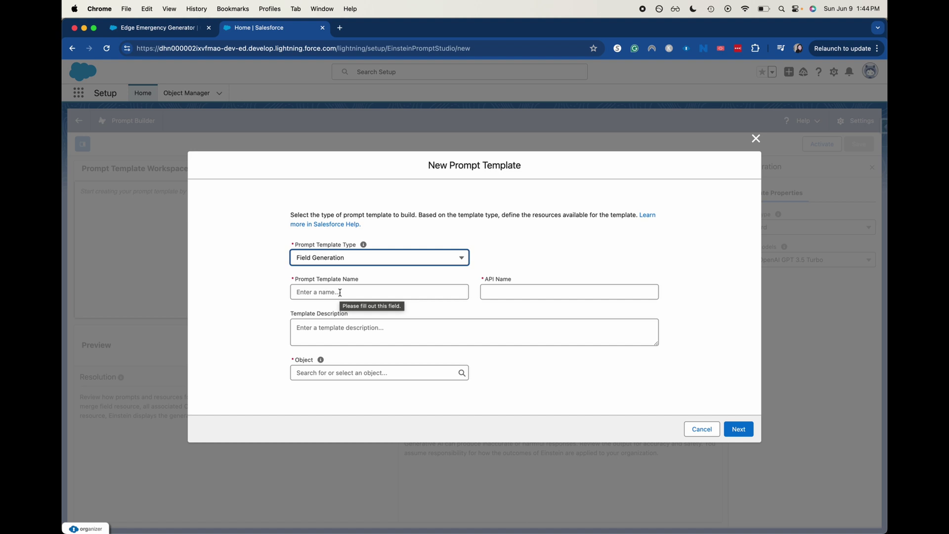
pyautogui.click(386, 374)
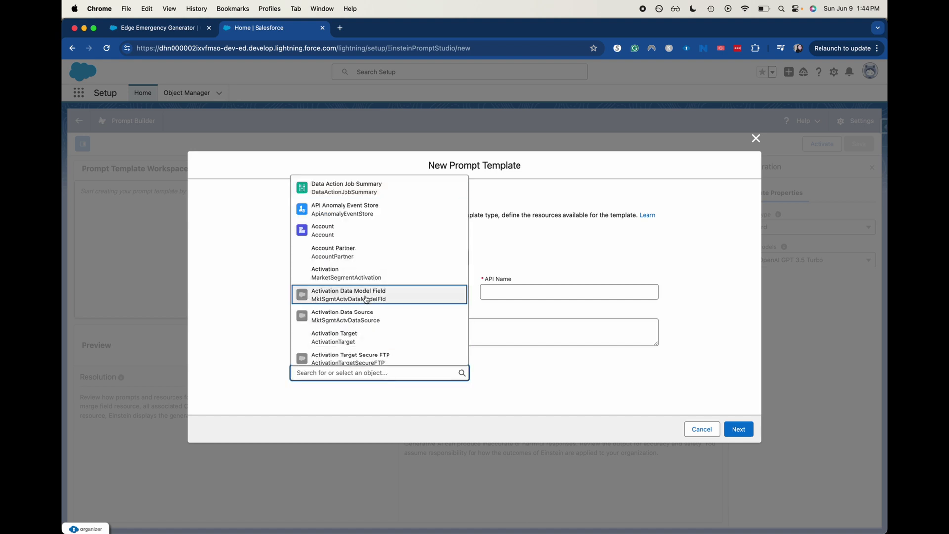
pyautogui.write('opp')
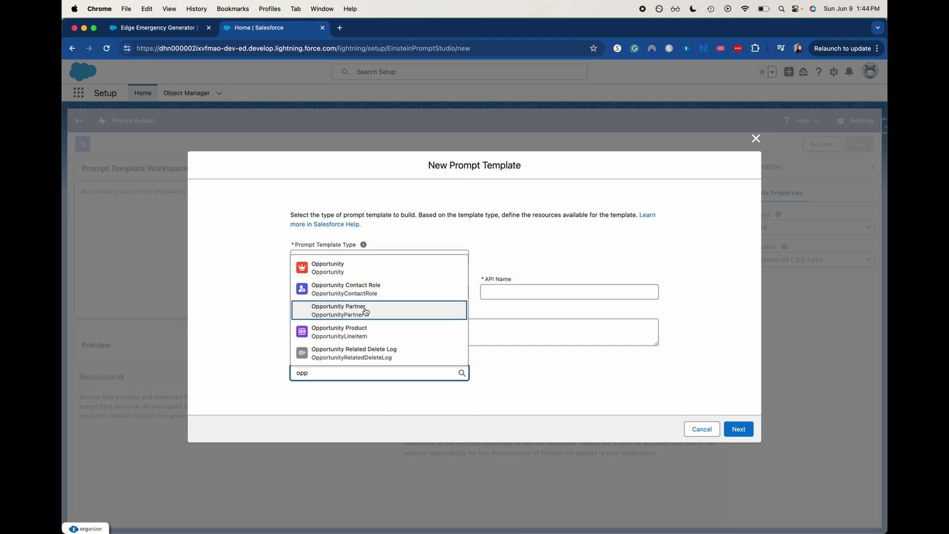
pyautogui.click(334, 274)
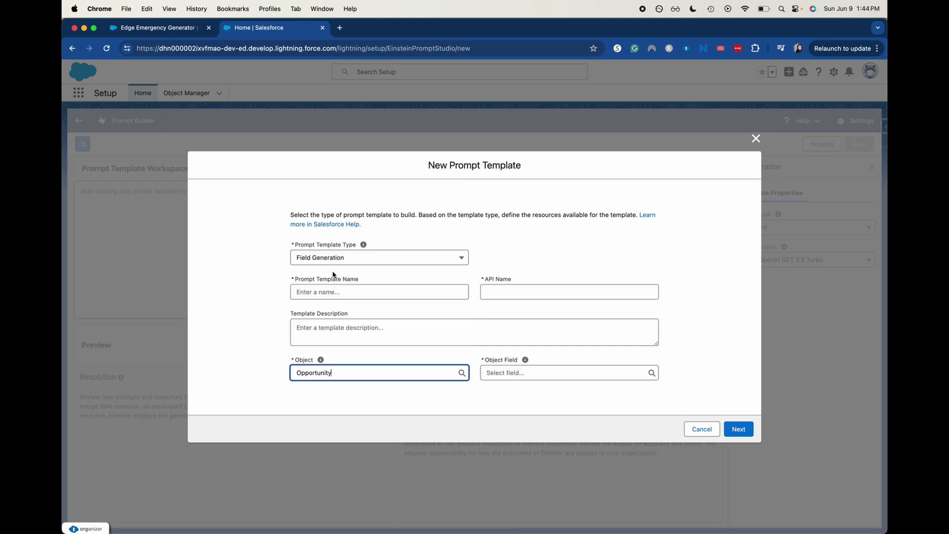
pyautogui.click(549, 369)
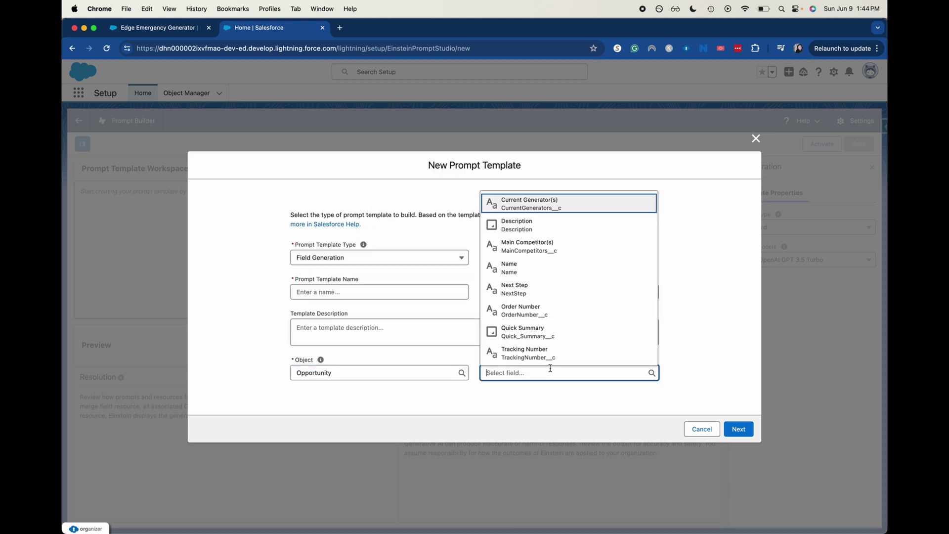
pyautogui.click(547, 332)
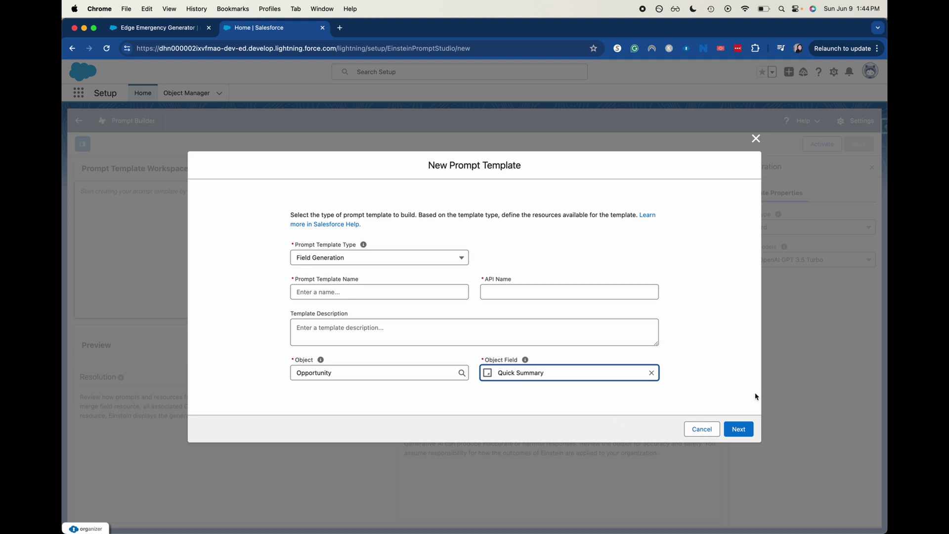
# Cancel the new template draft and open the existing Opp Sum template.
pyautogui.click(701, 428)
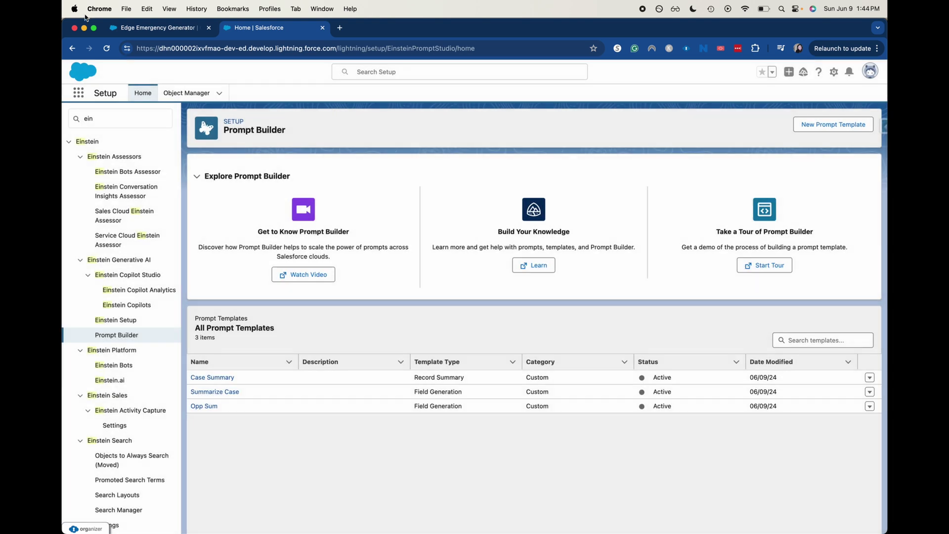
pyautogui.click(205, 406)
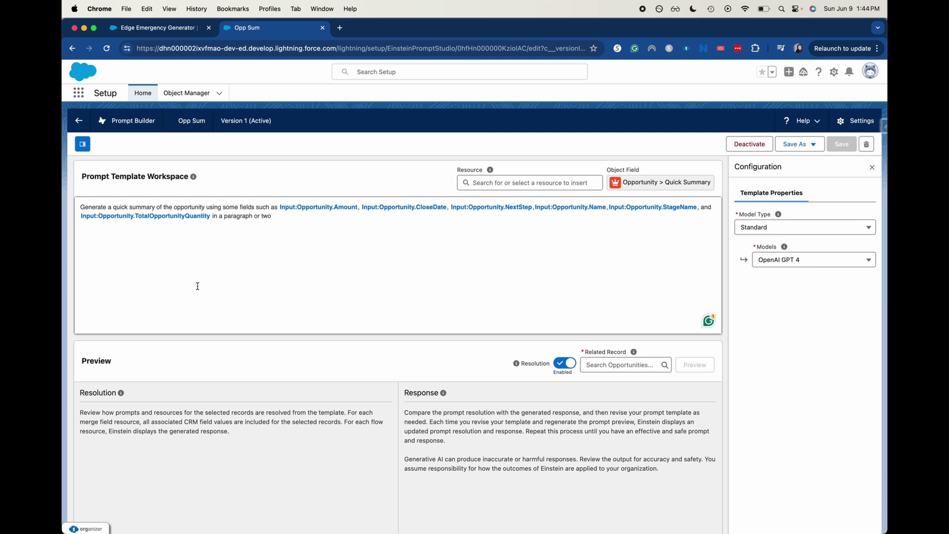
# Preview Opp Sum against the Edge Emergency Generator opportunity, then return to its record.
pyautogui.scroll(-1, 384, 247)
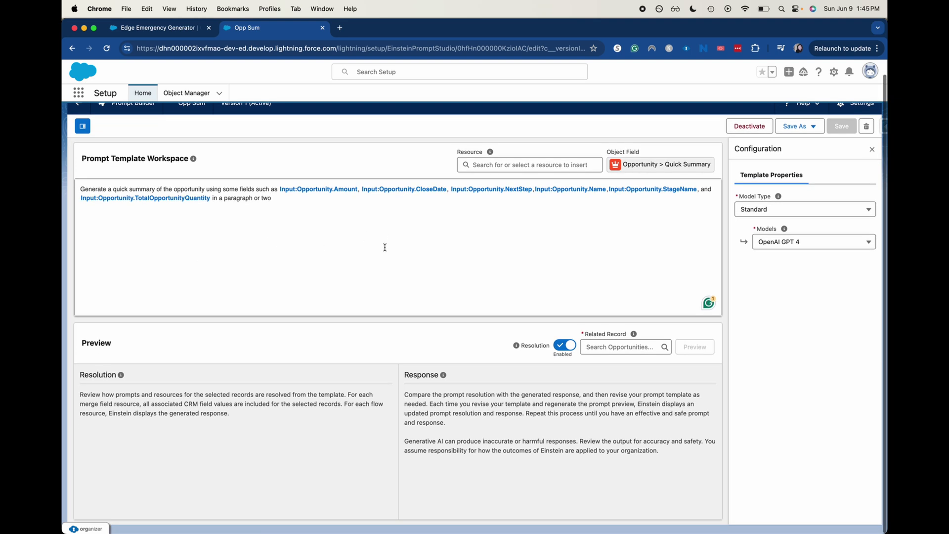
pyautogui.click(628, 356)
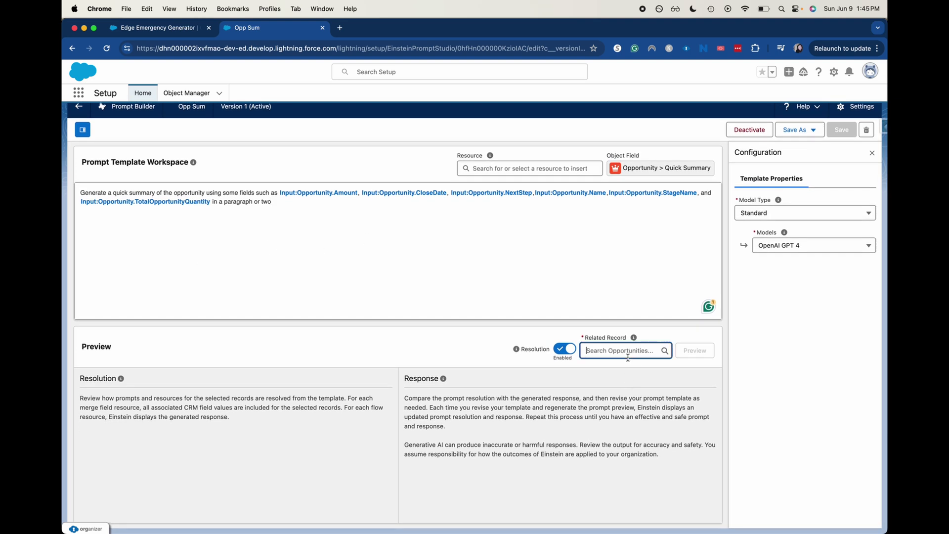
pyautogui.write('edge')
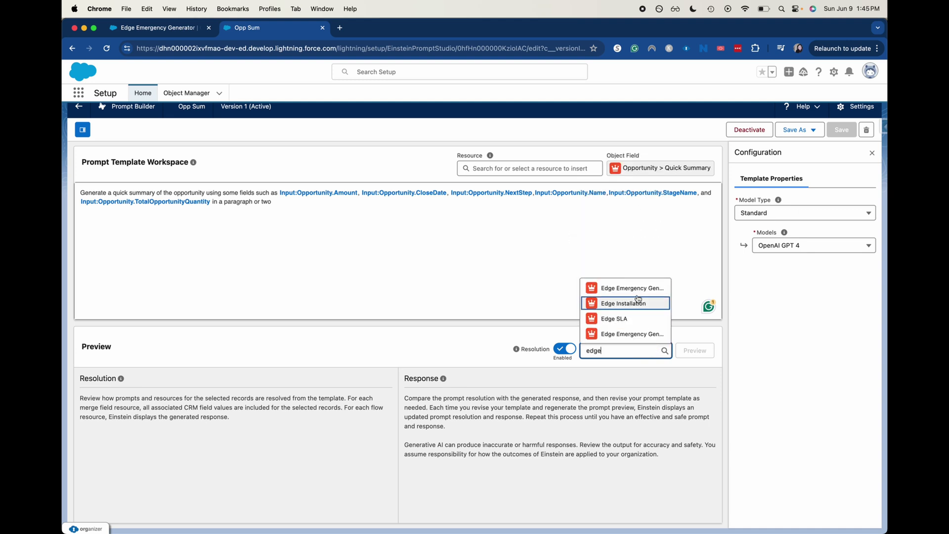
pyautogui.click(625, 288)
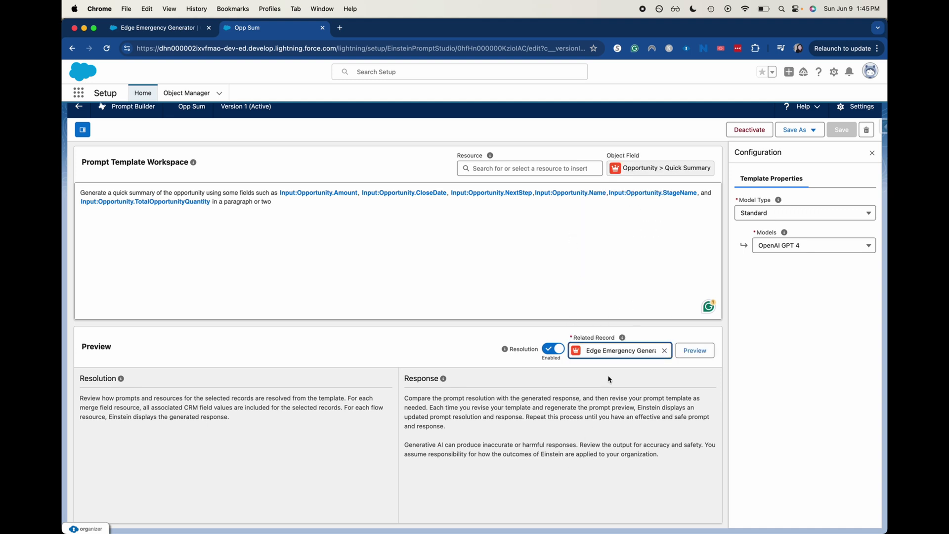
pyautogui.click(694, 351)
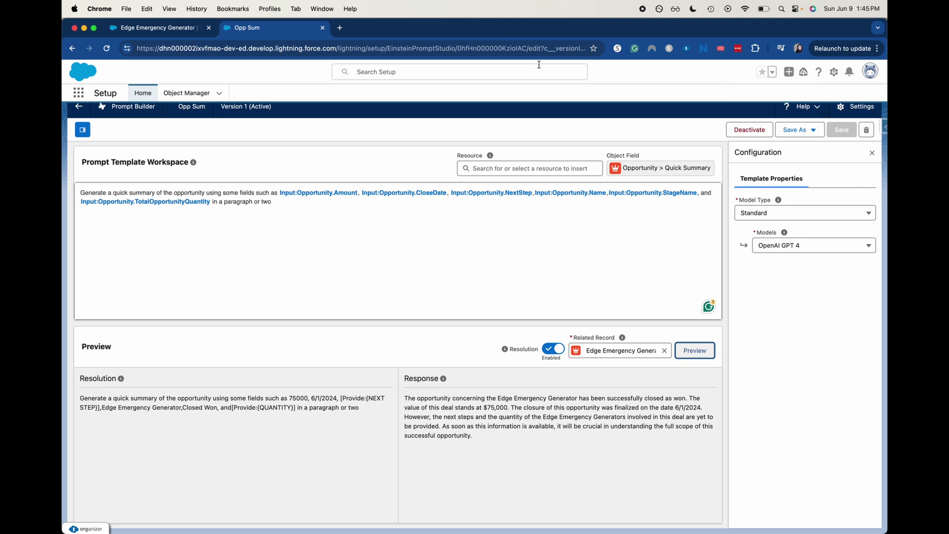
pyautogui.press('super+1')
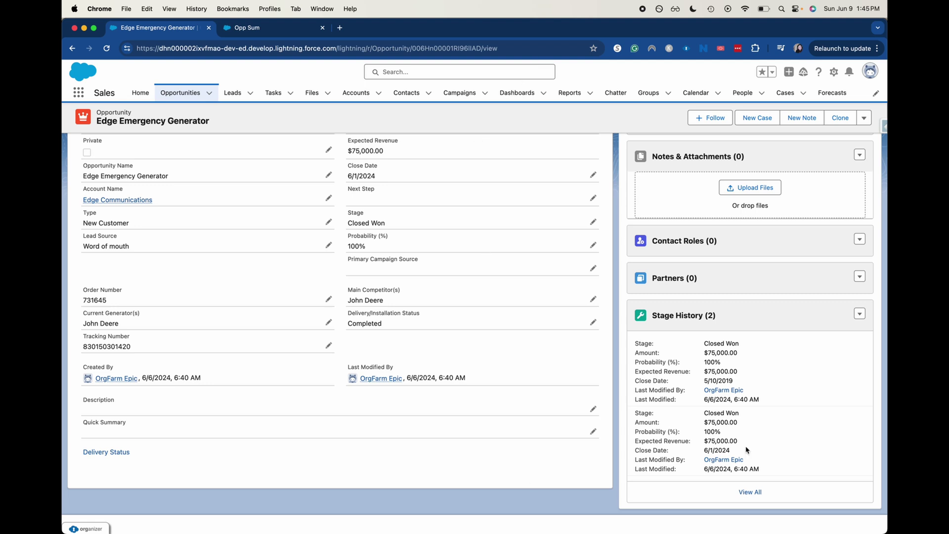
# Choose Edit Page from the gear menu to open the Opportunity Record Page in Lightning App Builder.
pyautogui.scroll(5, 761, 210)
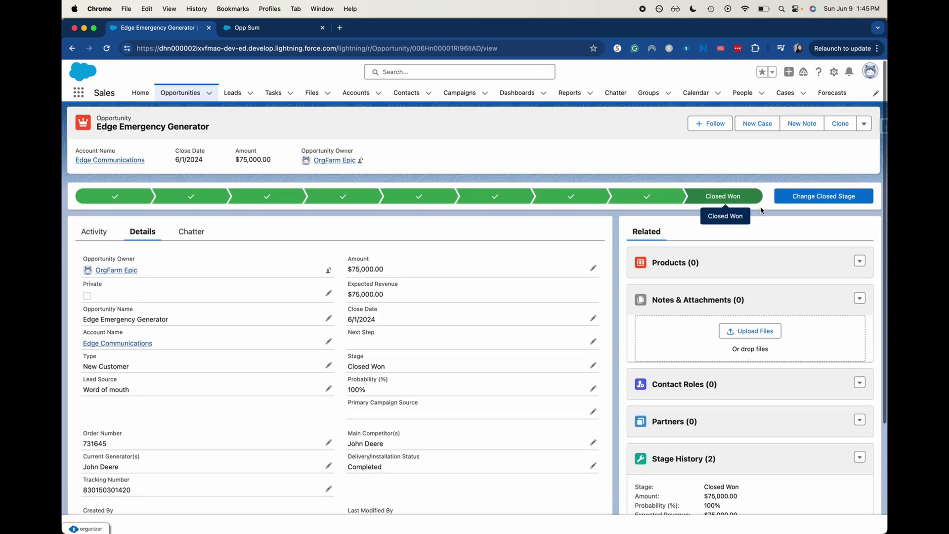
pyautogui.click(833, 72)
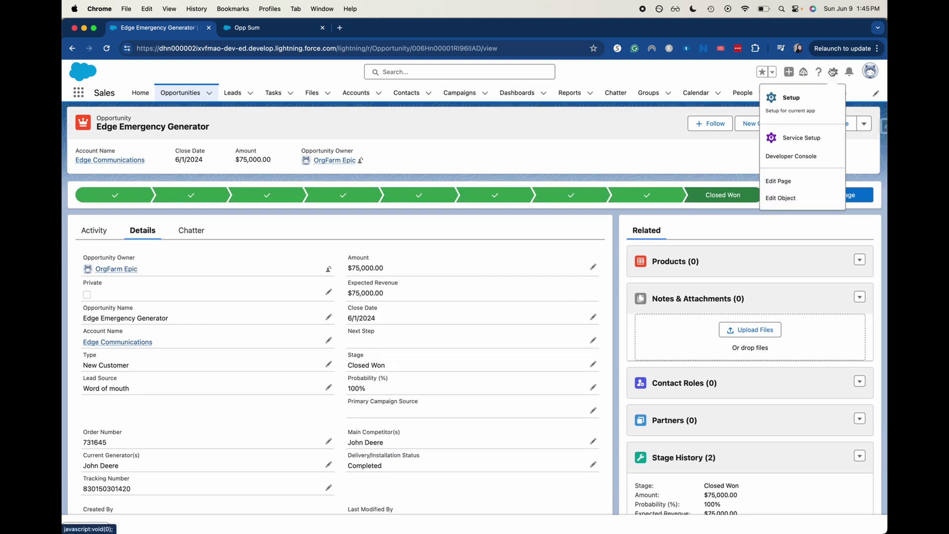
pyautogui.click(815, 180)
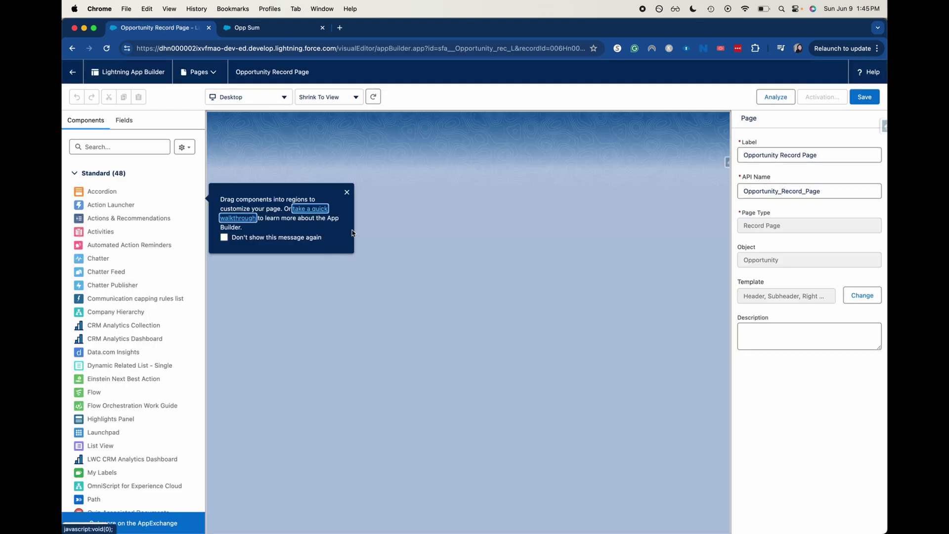
# Upgrade the Details tab's Record Detail component to Dynamic Forms using Opportunity Layout.
pyautogui.click(347, 193)
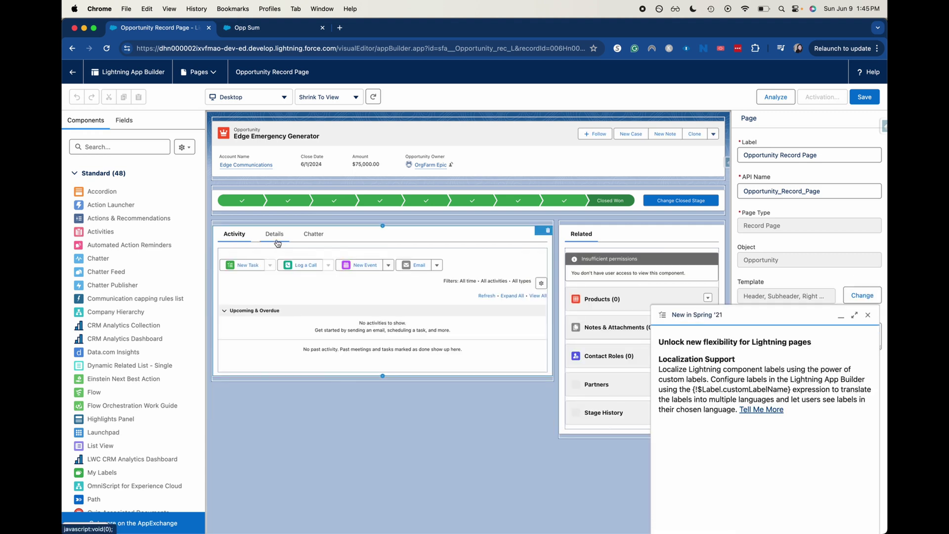
pyautogui.click(277, 236)
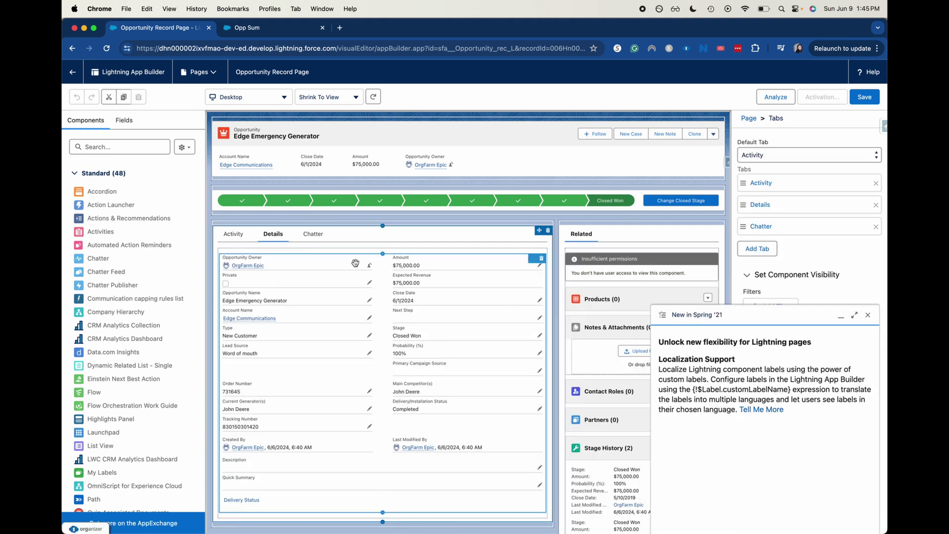
pyautogui.click(355, 262)
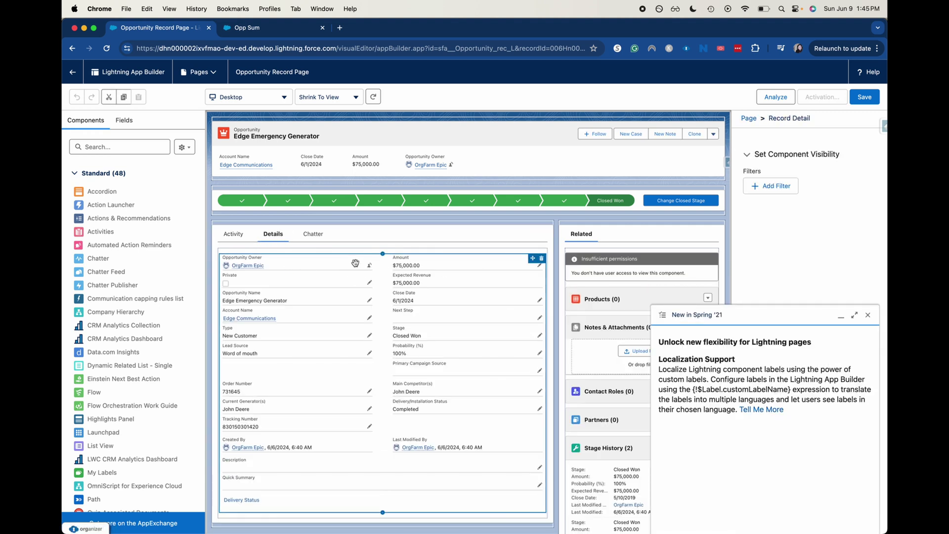
pyautogui.click(867, 315)
pyautogui.click(784, 203)
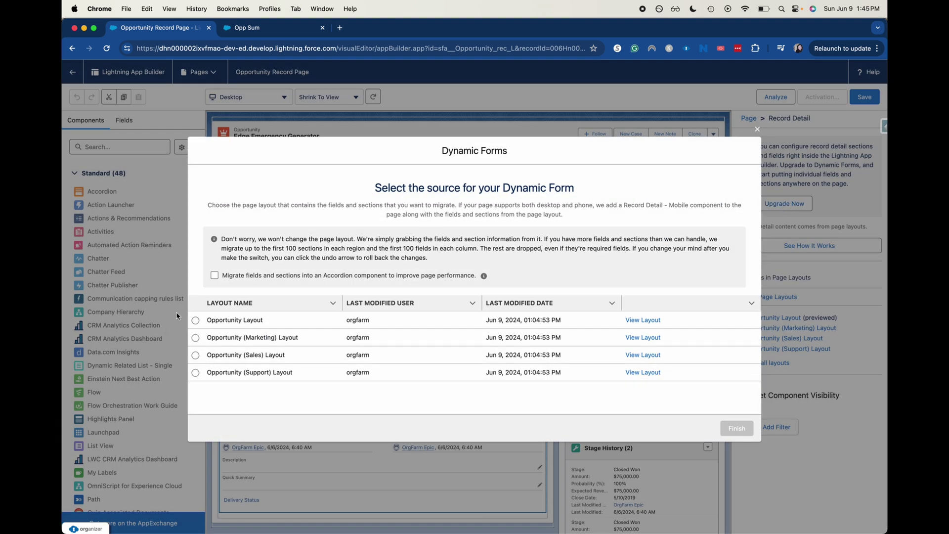
pyautogui.click(196, 322)
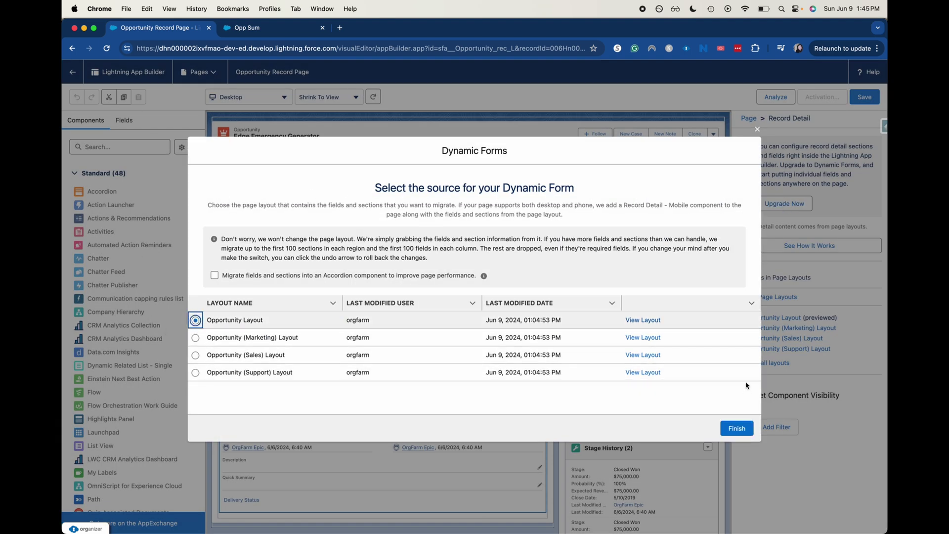
pyautogui.click(735, 428)
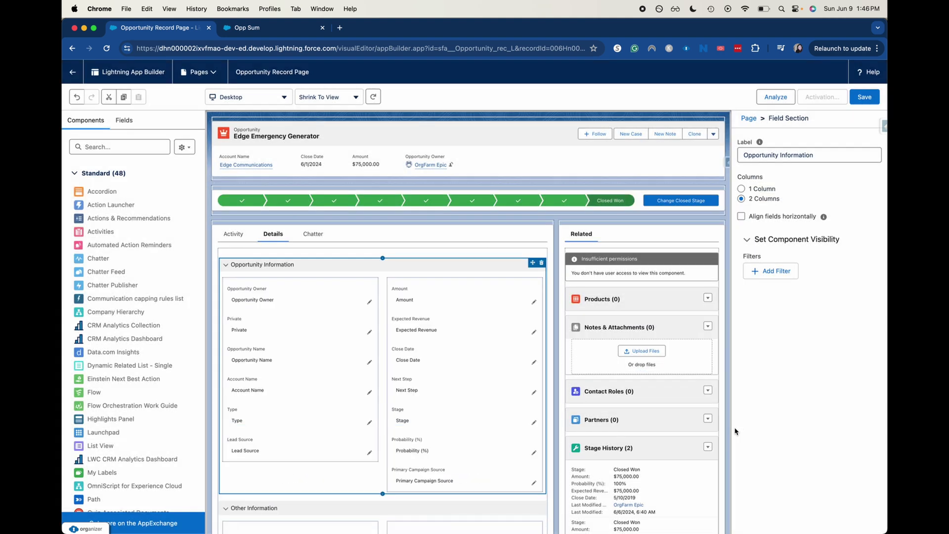
# Select the Quick Summary field and check its prompt template options against the Opp Sum template.
pyautogui.click(305, 299)
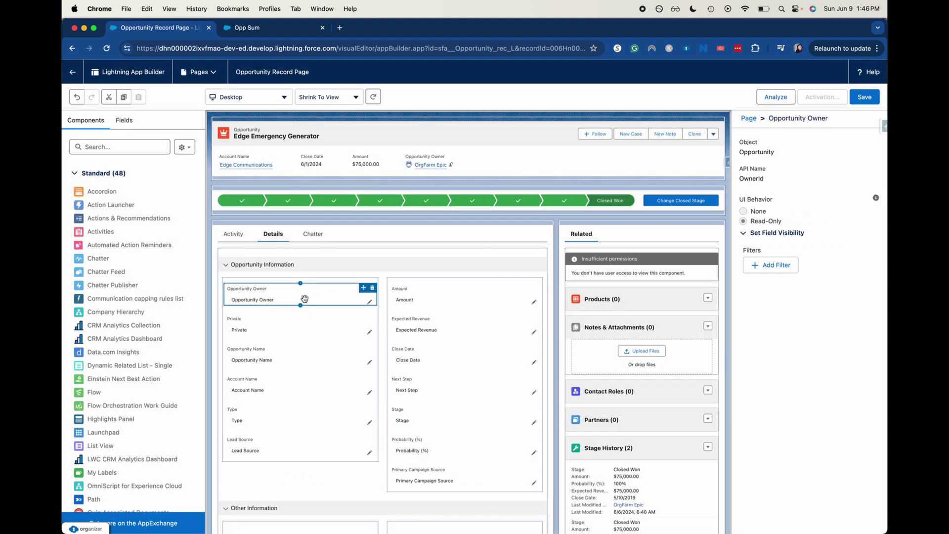
pyautogui.scroll(-7, 305, 299)
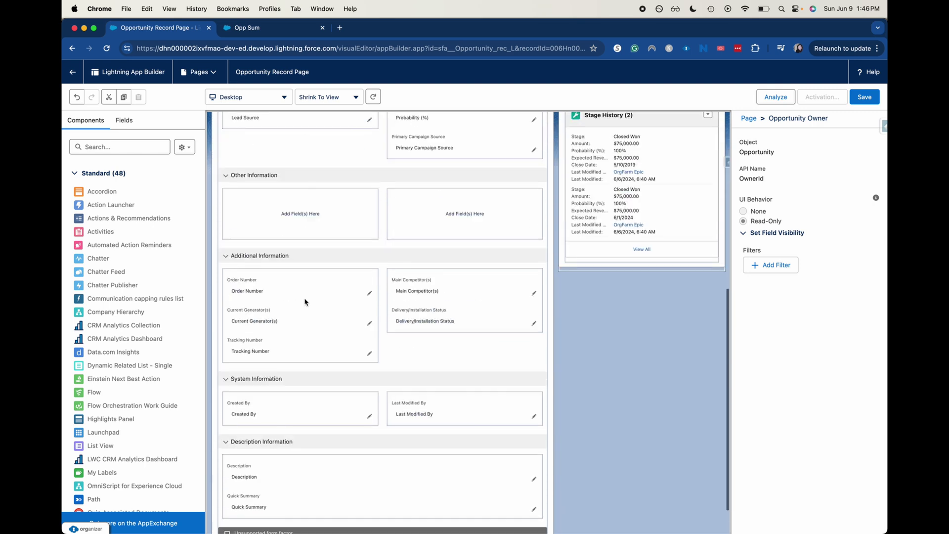
pyautogui.scroll(-1, 247, 430)
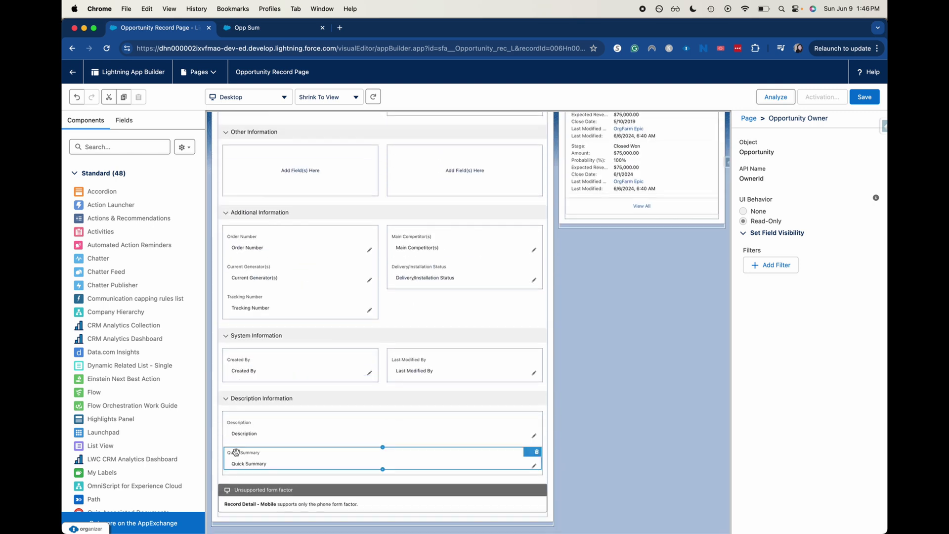
pyautogui.click(235, 451)
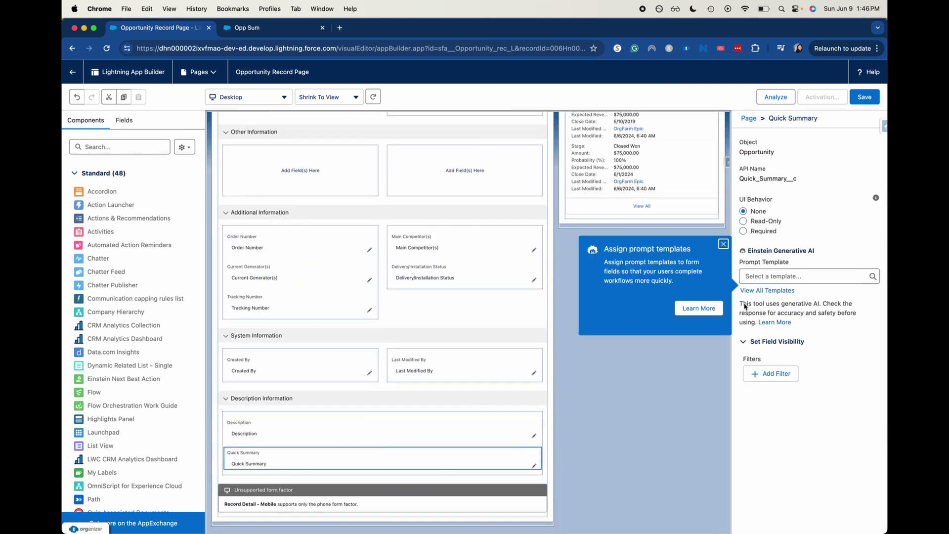
pyautogui.click(778, 277)
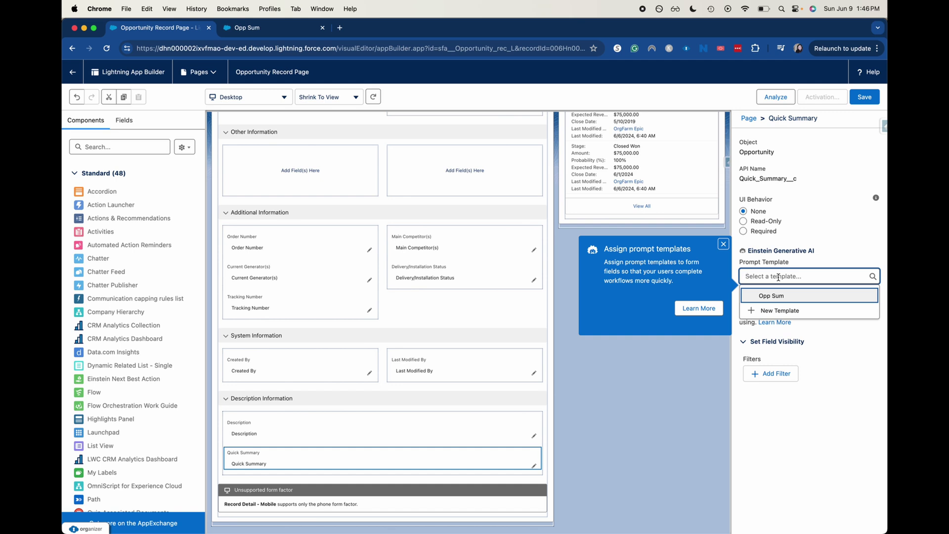
pyautogui.hotkey('ctrl', 'Tab')
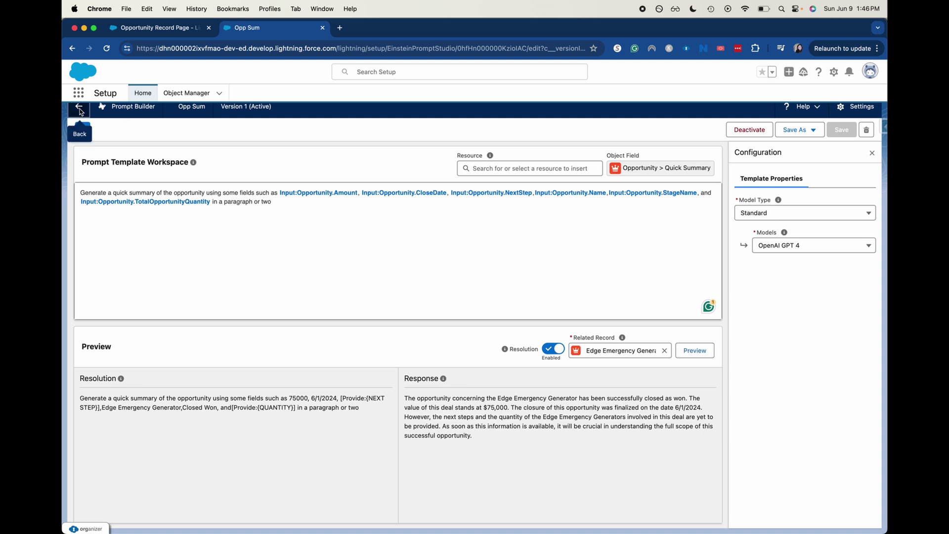
pyautogui.click(81, 111)
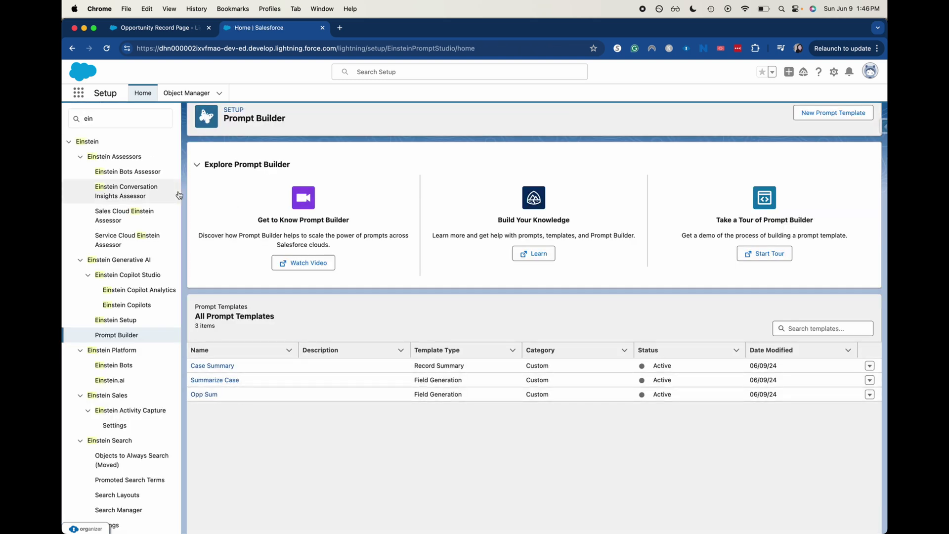
# Assign the Opp Sum prompt template to the Quick Summary field and save the page.
pyautogui.click(171, 29)
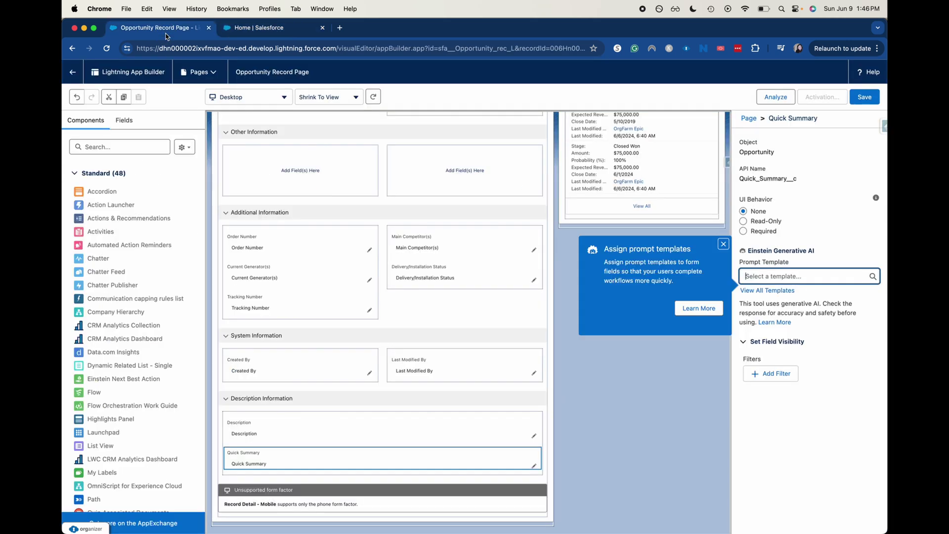
pyautogui.click(762, 273)
pyautogui.click(761, 292)
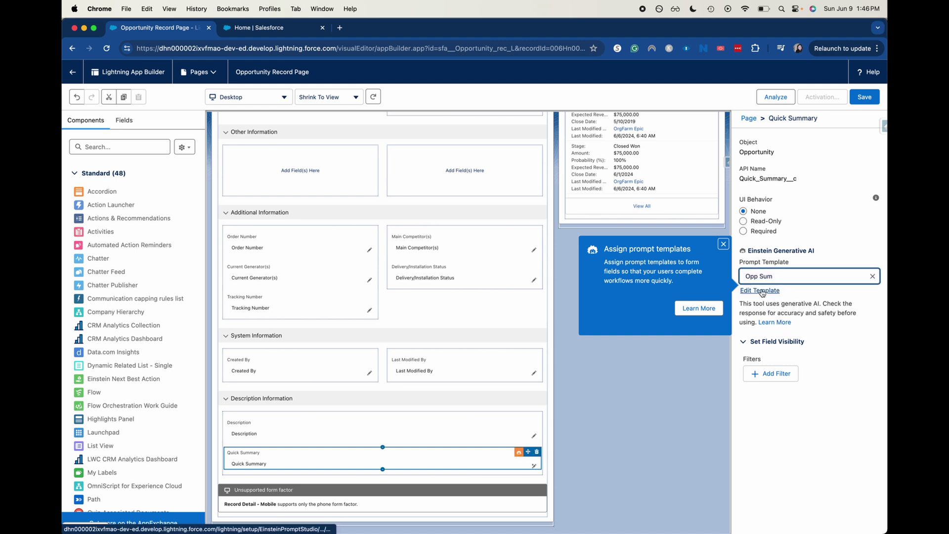
pyautogui.click(724, 245)
pyautogui.click(873, 100)
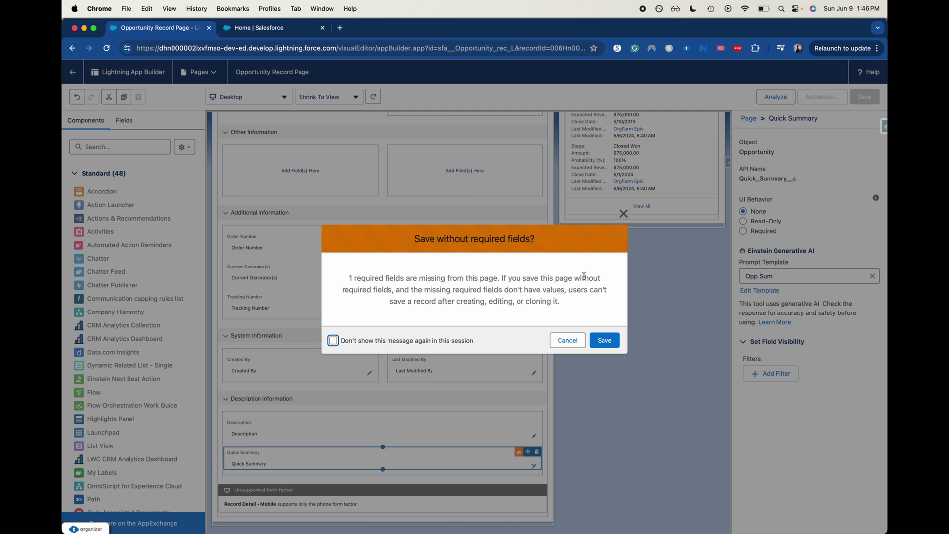
# Save past the warning and activate the page as org default for desktop and phone.
pyautogui.click(595, 340)
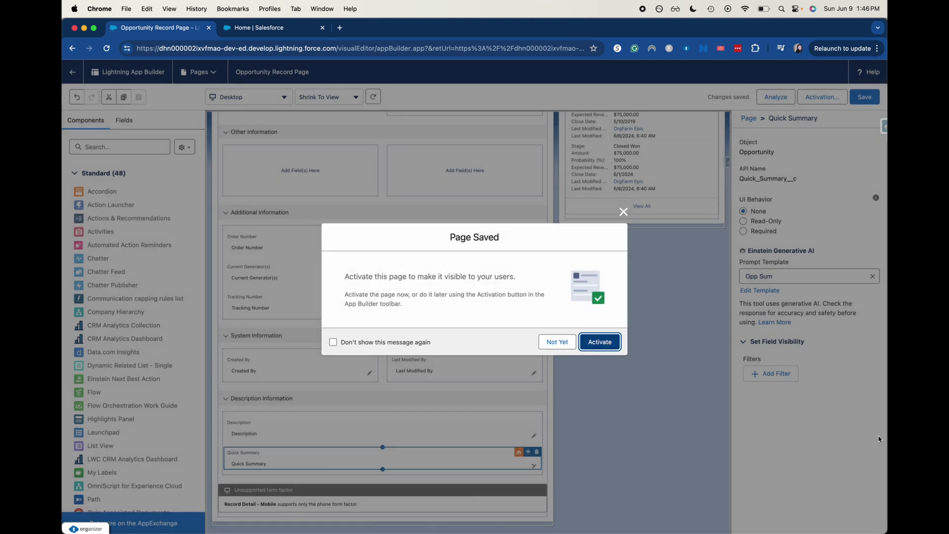
pyautogui.click(605, 343)
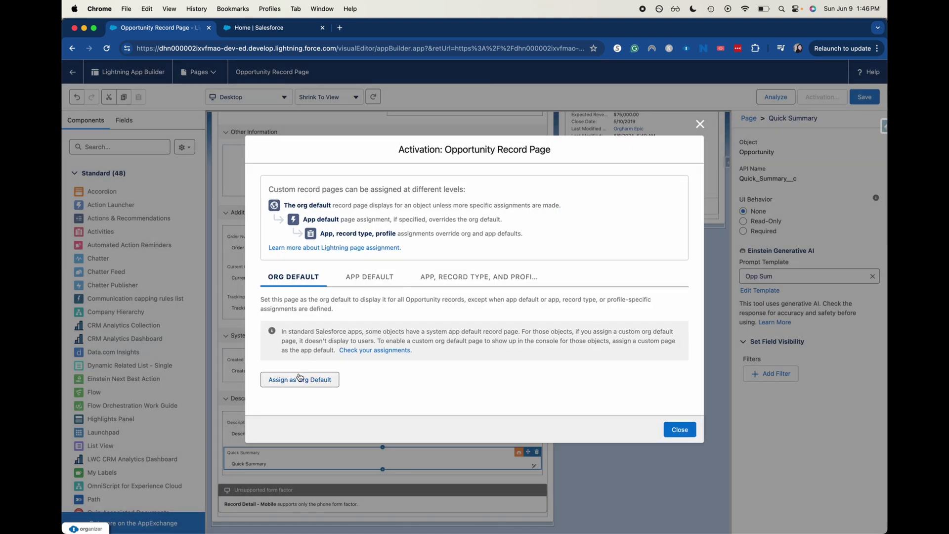
pyautogui.click(299, 377)
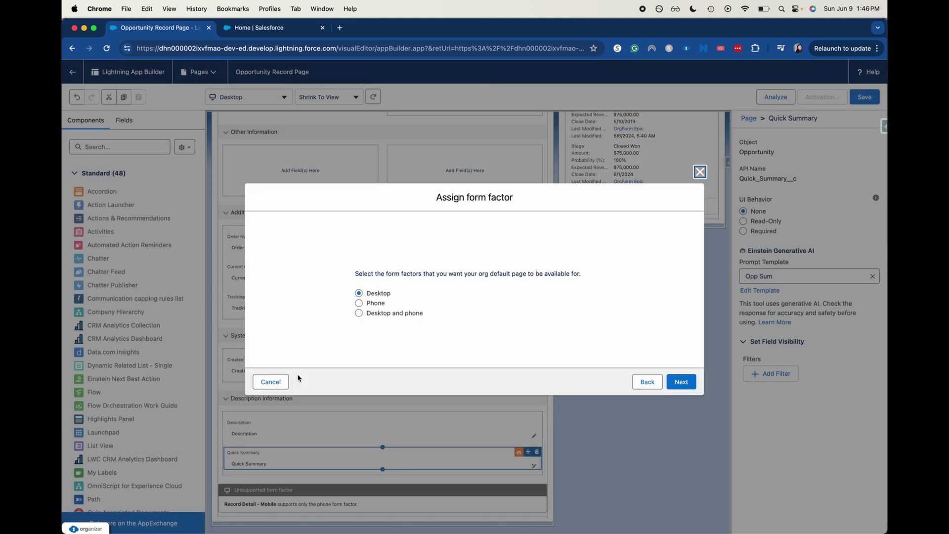
pyautogui.click(418, 313)
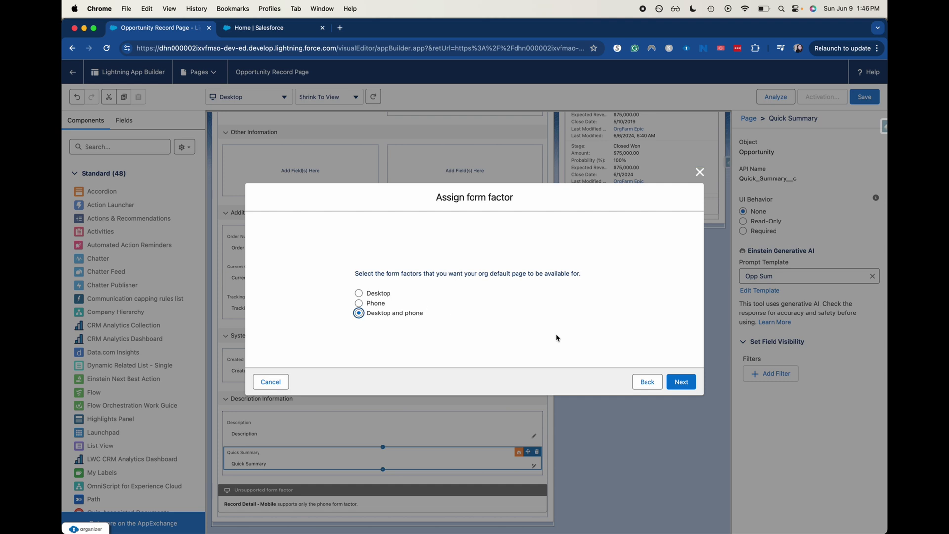
pyautogui.click(681, 382)
pyautogui.click(680, 361)
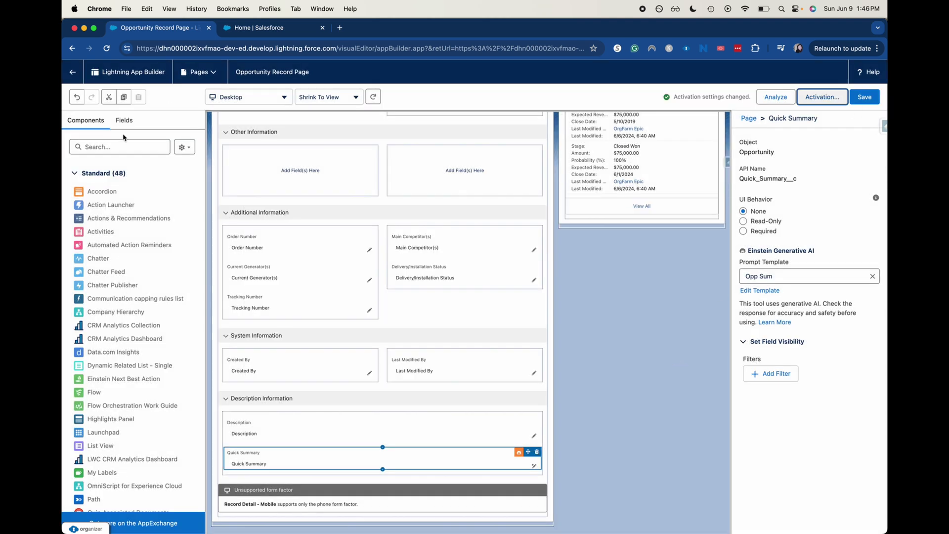
pyautogui.click(69, 72)
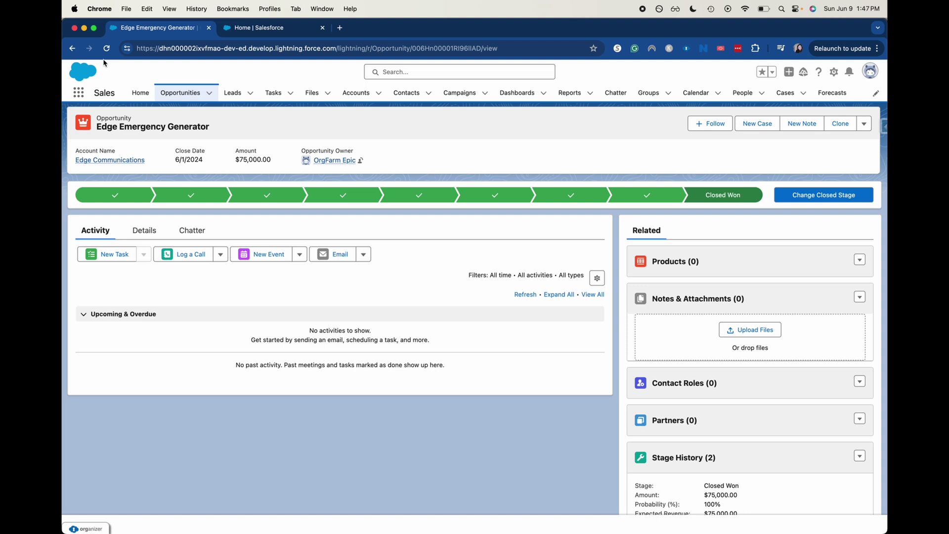
# Reload the Edge Emergency Generator opportunity and start editing its empty Quick Summary field under Details.
pyautogui.press('super+r')
pyautogui.click(138, 234)
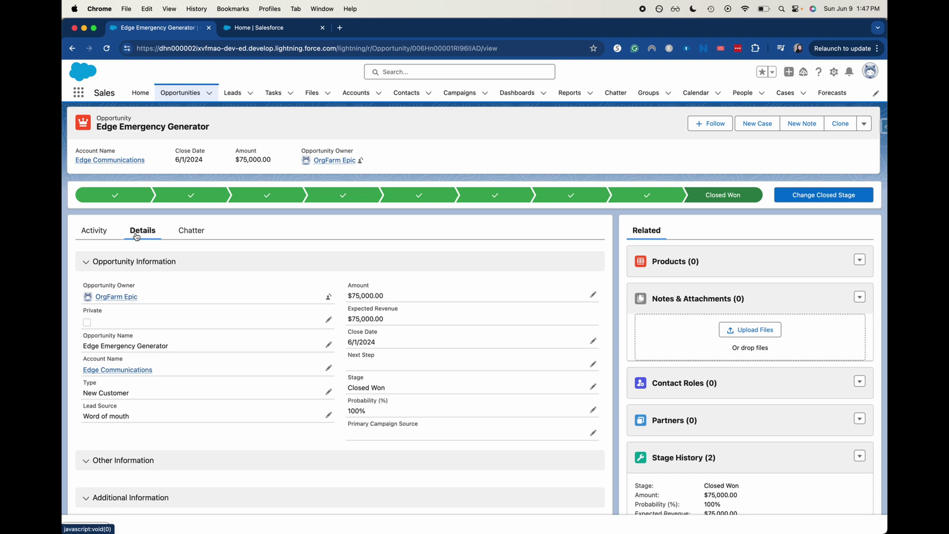
pyautogui.scroll(-5, 312, 369)
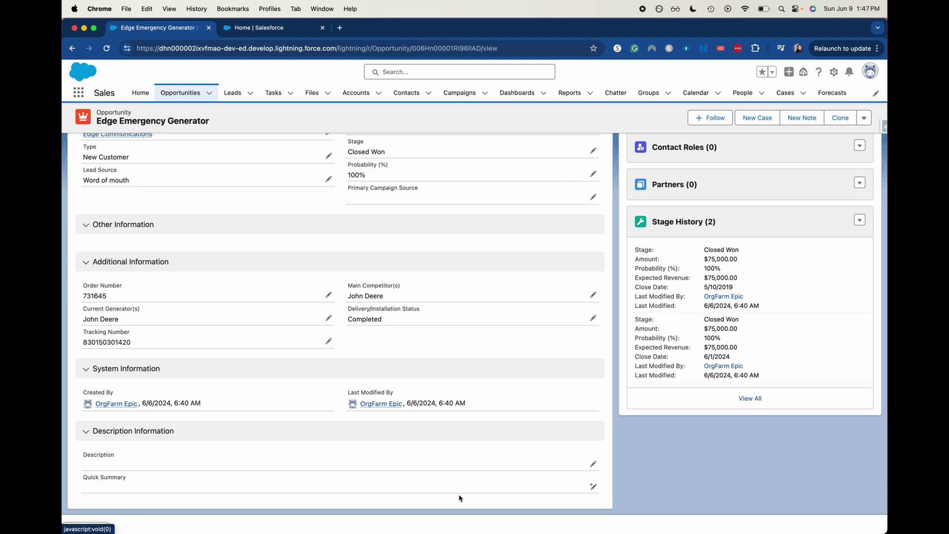
pyautogui.press('super+equal')
pyautogui.press('super+equal')
pyautogui.scroll(-3, 543, 489)
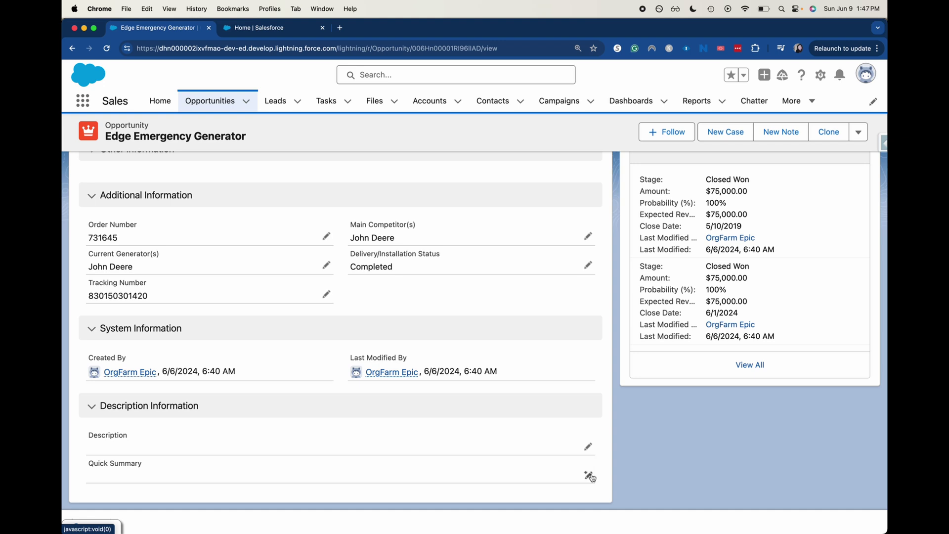
pyautogui.click(588, 476)
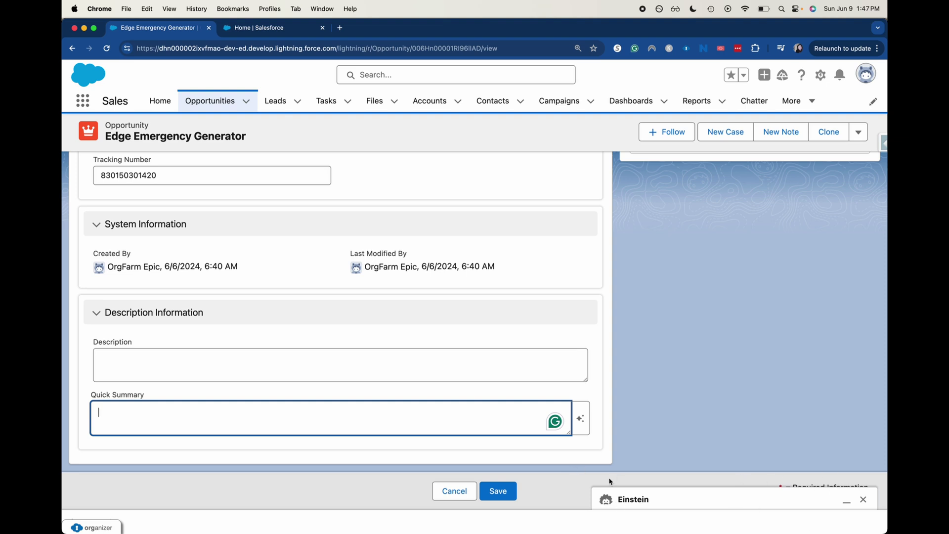
# Have Einstein draft a summary and insert it into the Quick Summary field.
pyautogui.click(581, 424)
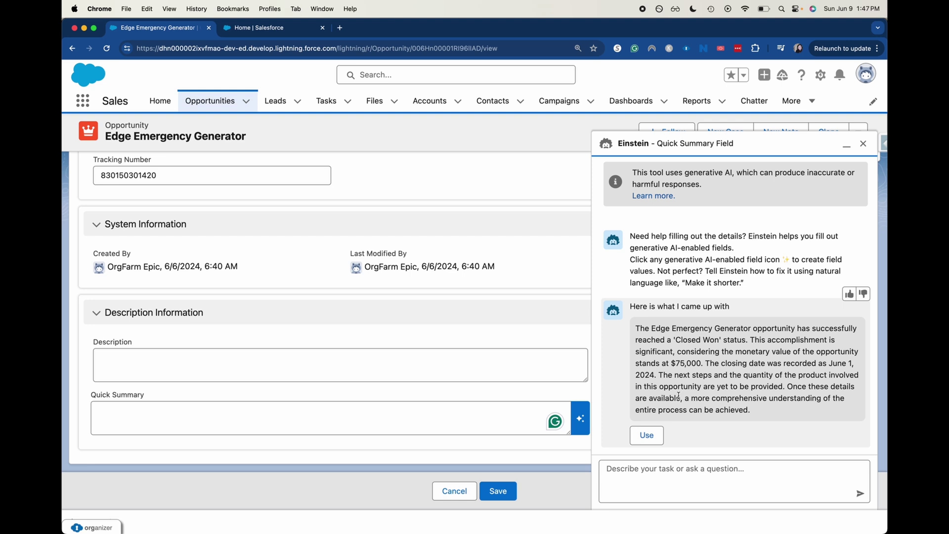
pyautogui.click(660, 434)
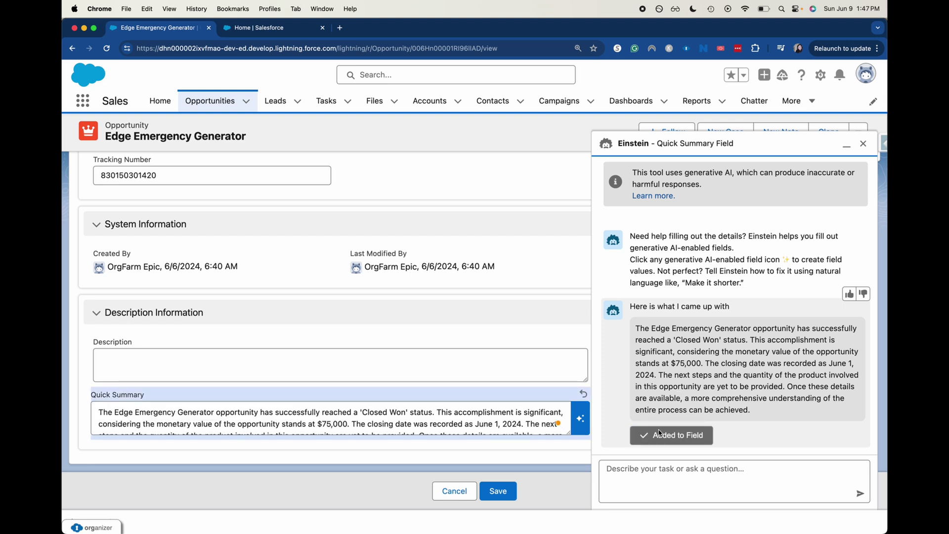
pyautogui.click(862, 144)
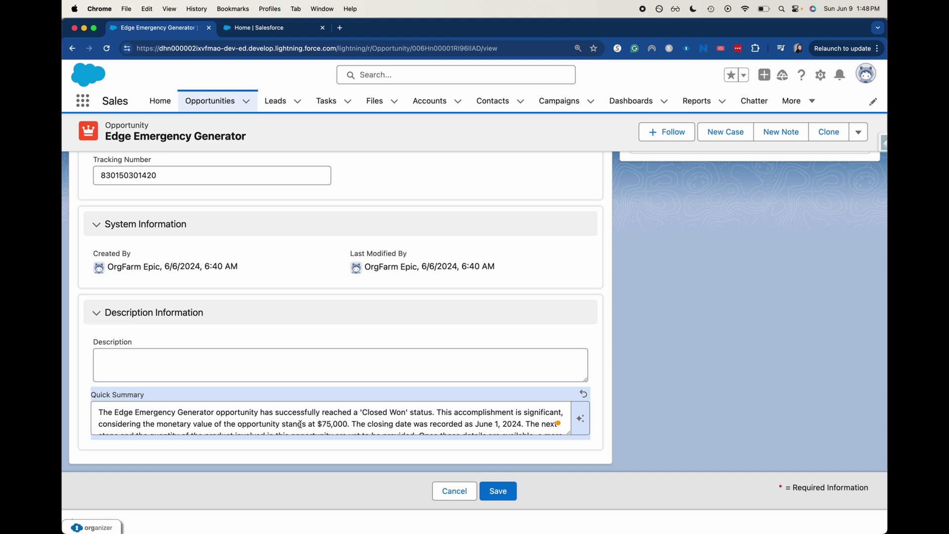
# Save the Edge Emergency Generator opportunity with its new Quick Summary.
pyautogui.scroll(-1, 301, 422)
pyautogui.scroll(1, 304, 420)
pyautogui.scroll(-2, 306, 419)
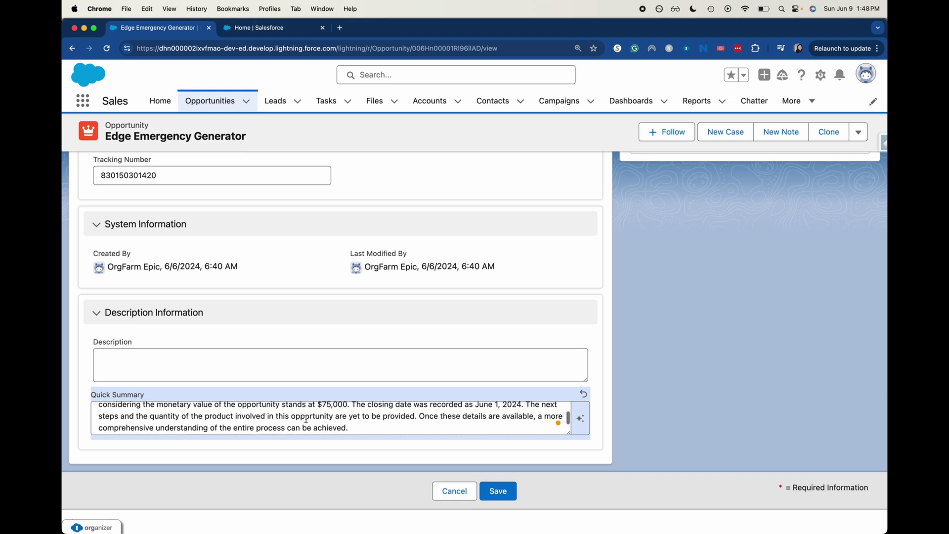
pyautogui.click(504, 489)
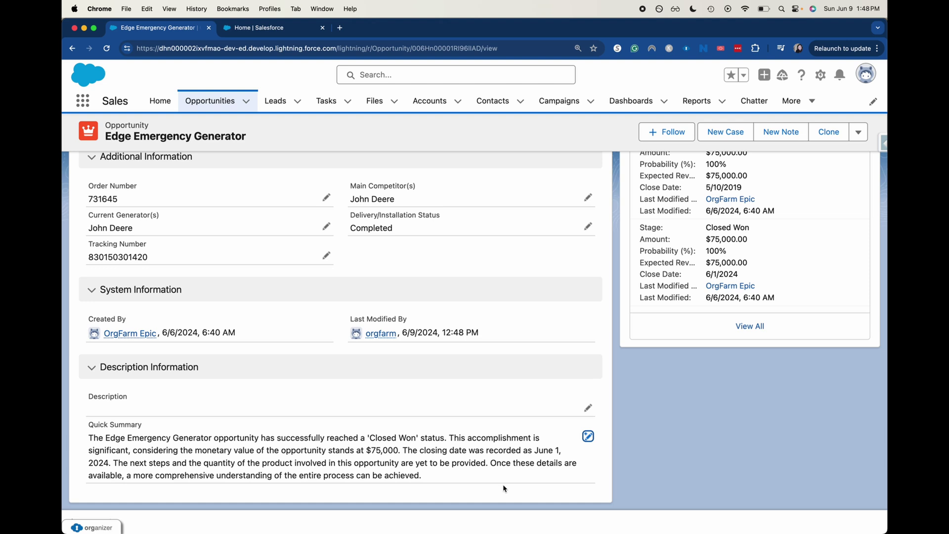
# Switch to Prompt Builder in Setup and begin a new prompt template.
pyautogui.hotkey('ctrl', 'Tab')
pyautogui.click(790, 124)
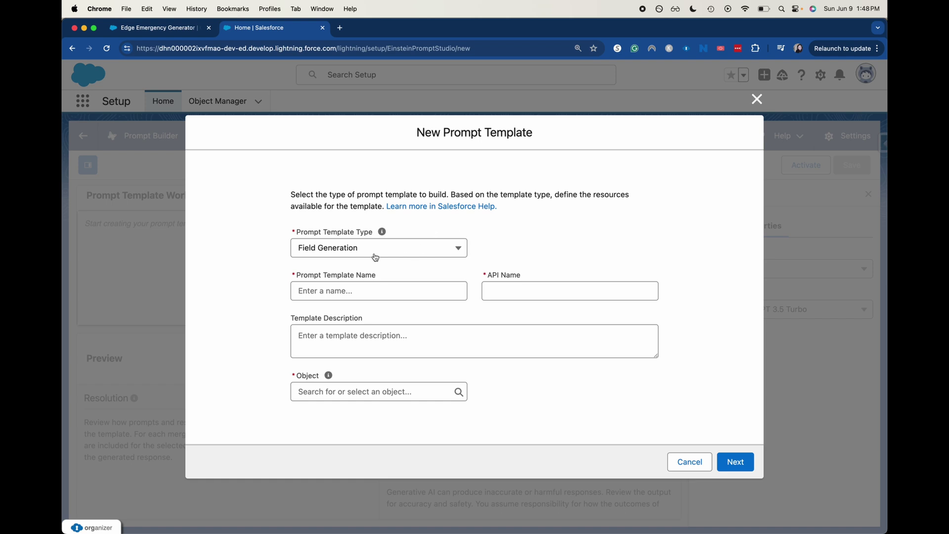
# Expand the Prompt Template Type dropdown to review the available template types.
pyautogui.click(360, 247)
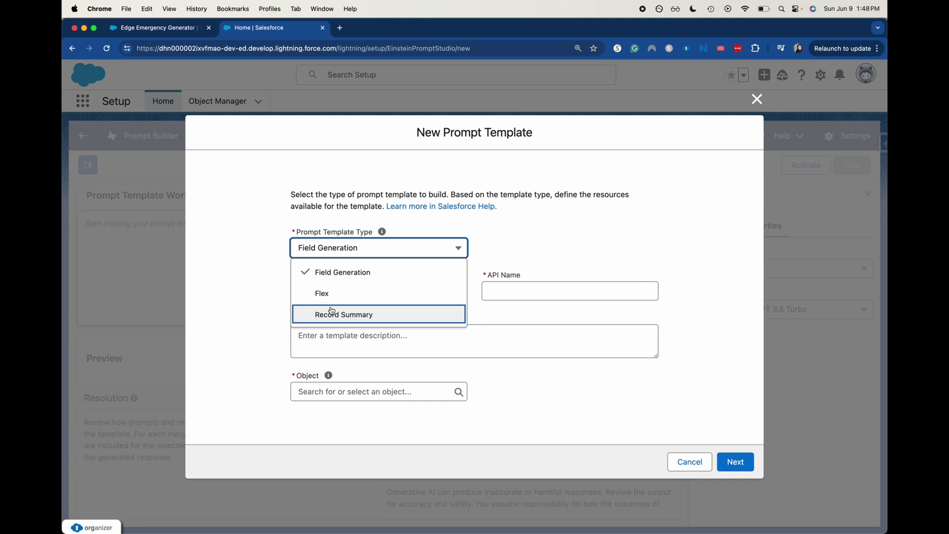
pyautogui.click(167, 32)
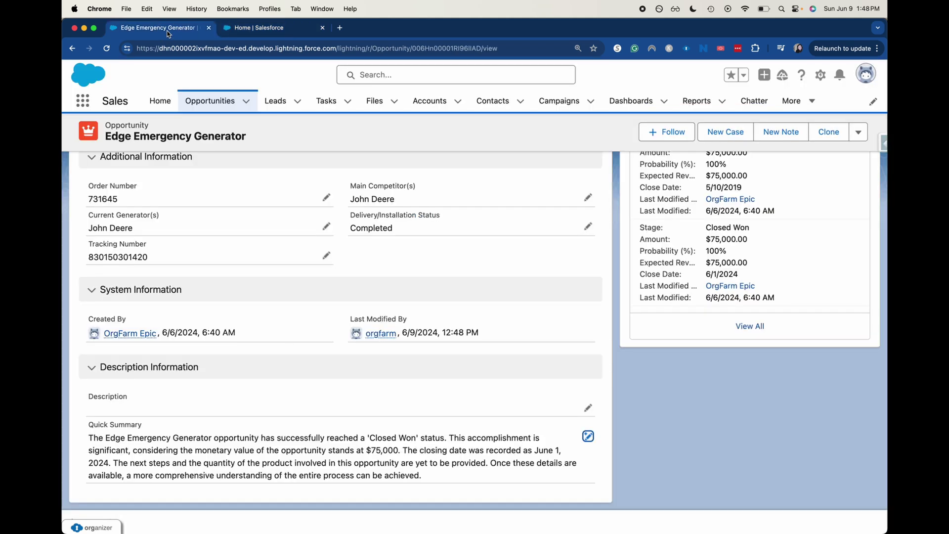